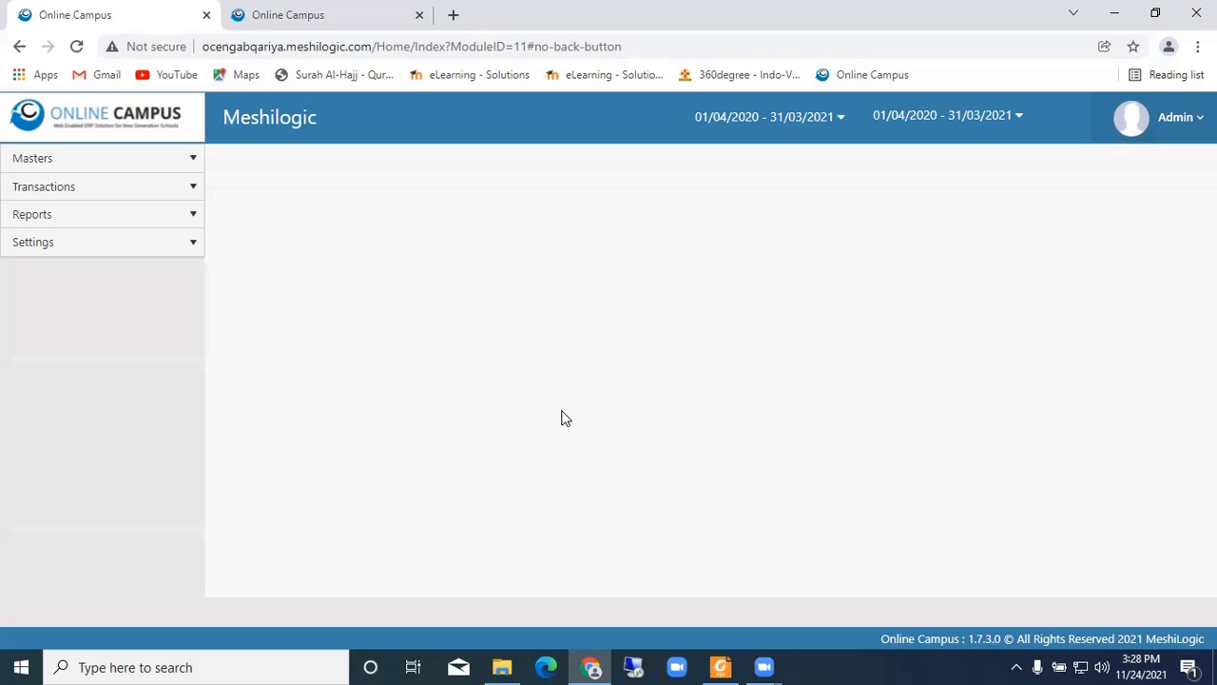
- Review the Asset Classification master list and the blank entry form for a new classification, leaving the form without saving
{"action": "left_click", "coordinate": [95, 160]}
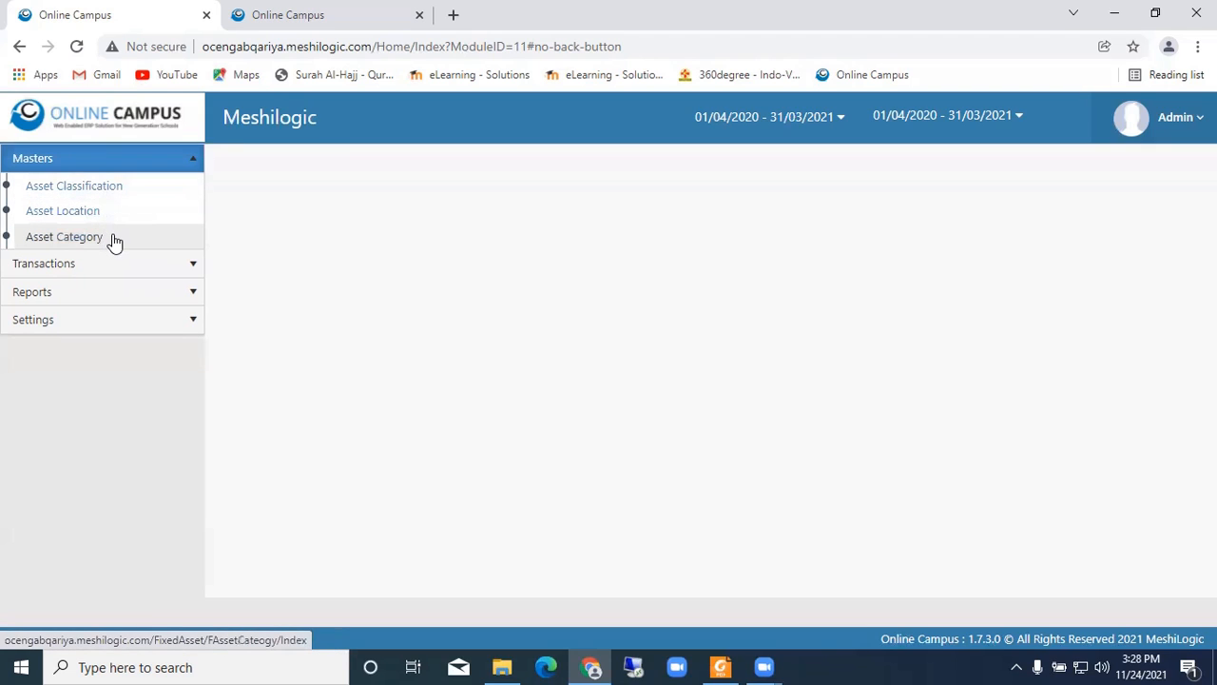
{"action": "left_click", "coordinate": [108, 191]}
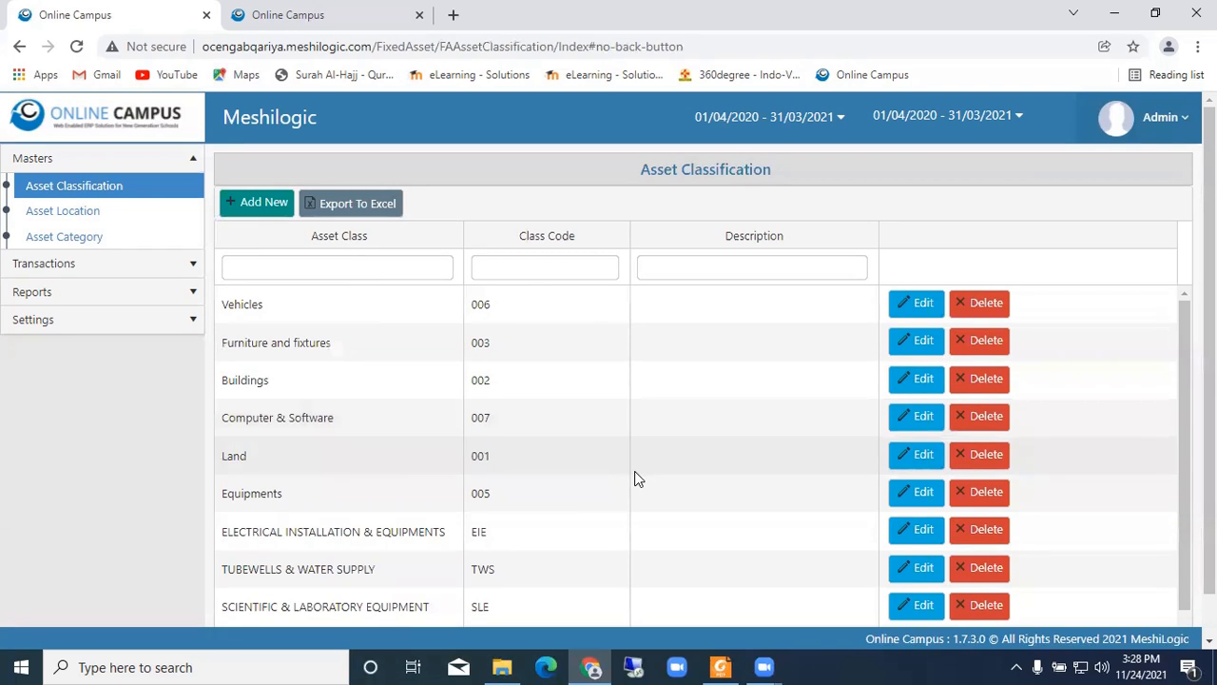
{"action": "scroll", "coordinate": [635, 472], "scroll_direction": "down", "scroll_amount": 1}
{"action": "scroll", "coordinate": [762, 470], "scroll_direction": "down", "scroll_amount": 1}
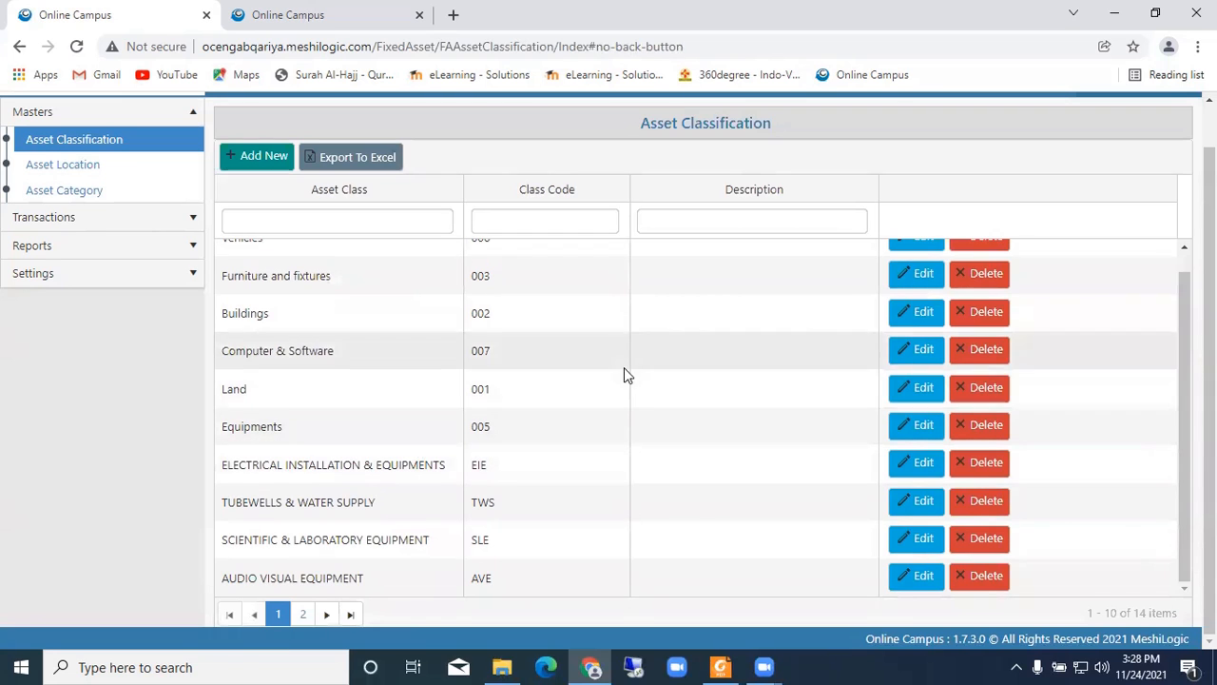
{"action": "scroll", "coordinate": [619, 369], "scroll_direction": "up", "scroll_amount": 1}
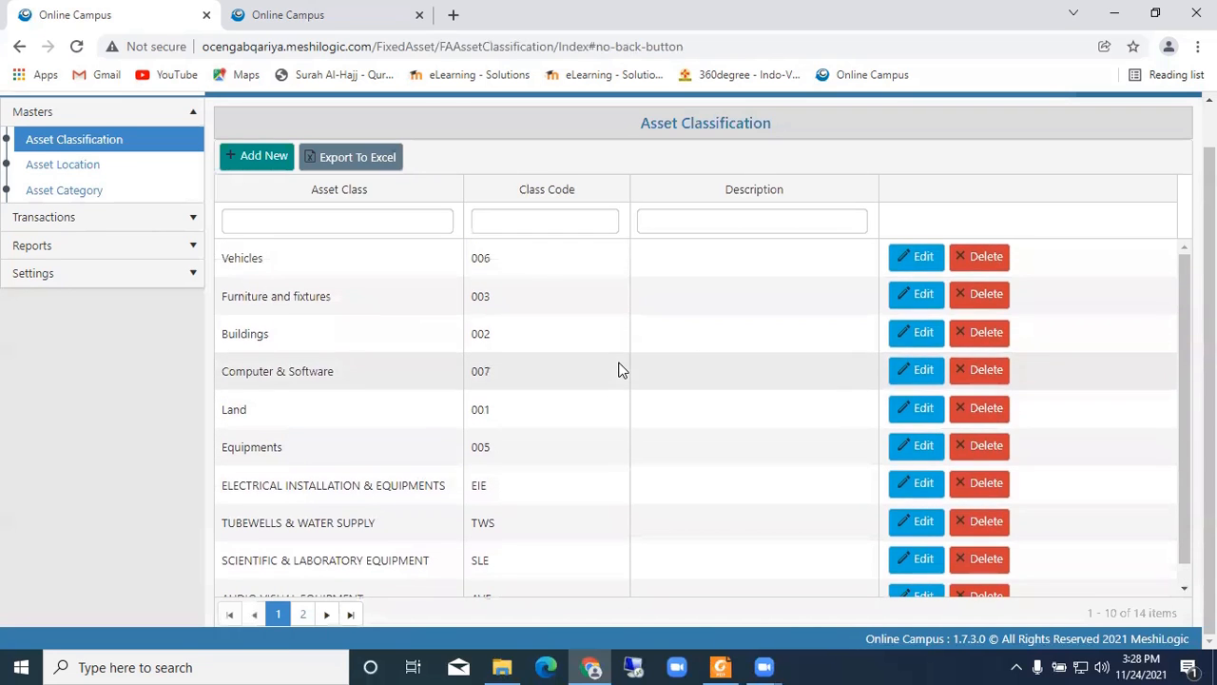
{"action": "left_click", "coordinate": [253, 158]}
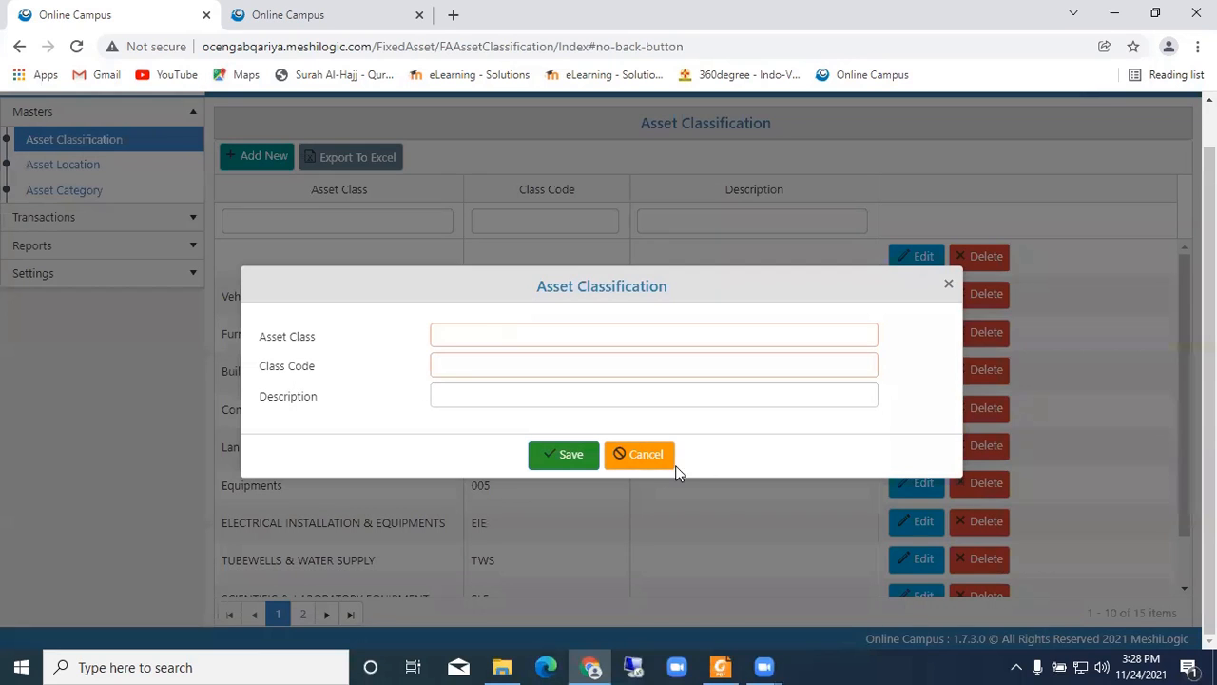
{"action": "left_click", "coordinate": [649, 457]}
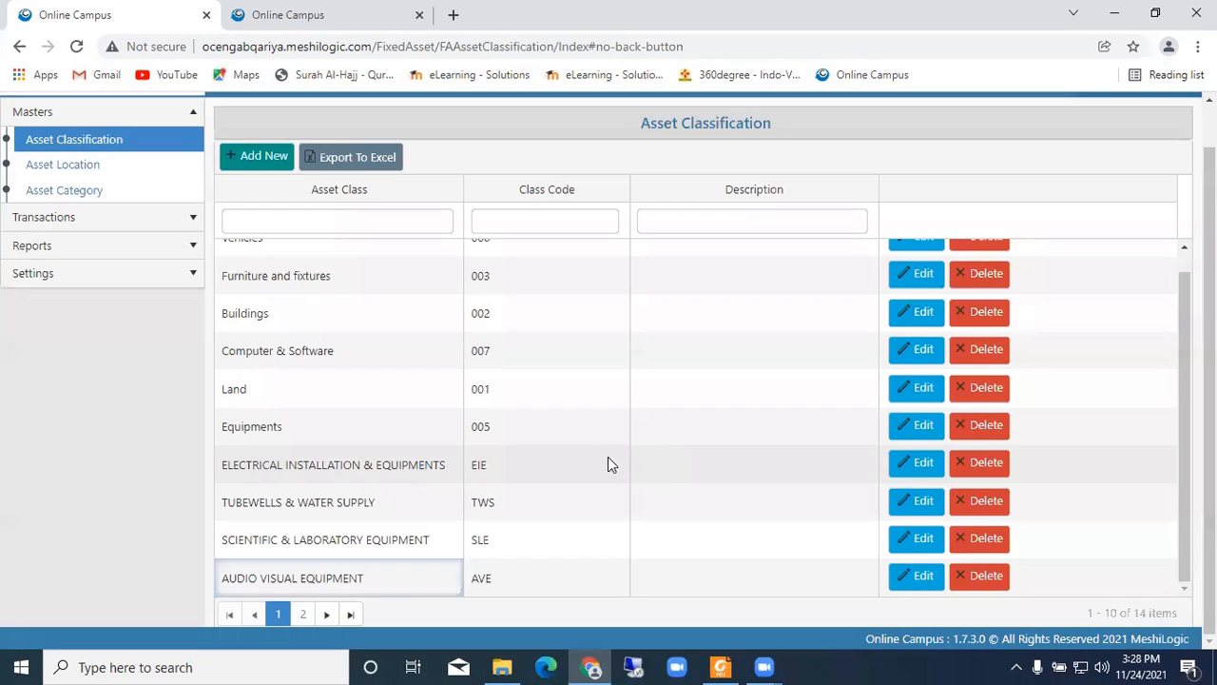
- View the Asset Location master list and the Asset Category master list
{"action": "left_click", "coordinate": [73, 166]}
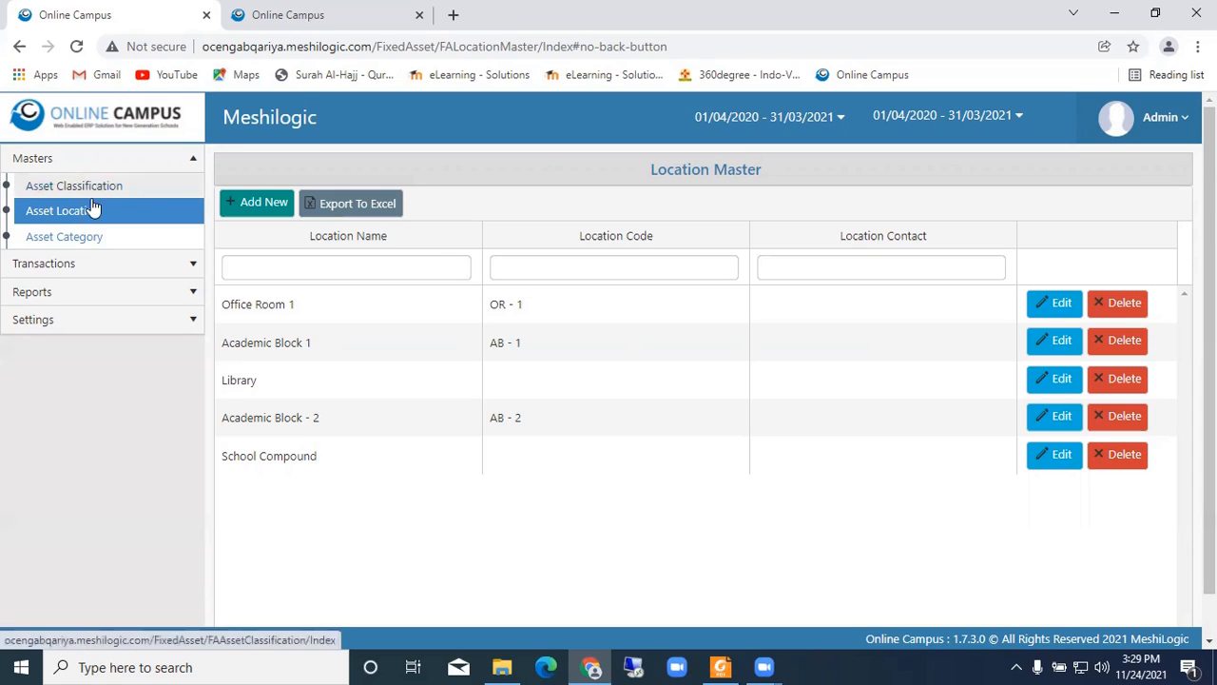
{"action": "left_click", "coordinate": [92, 239]}
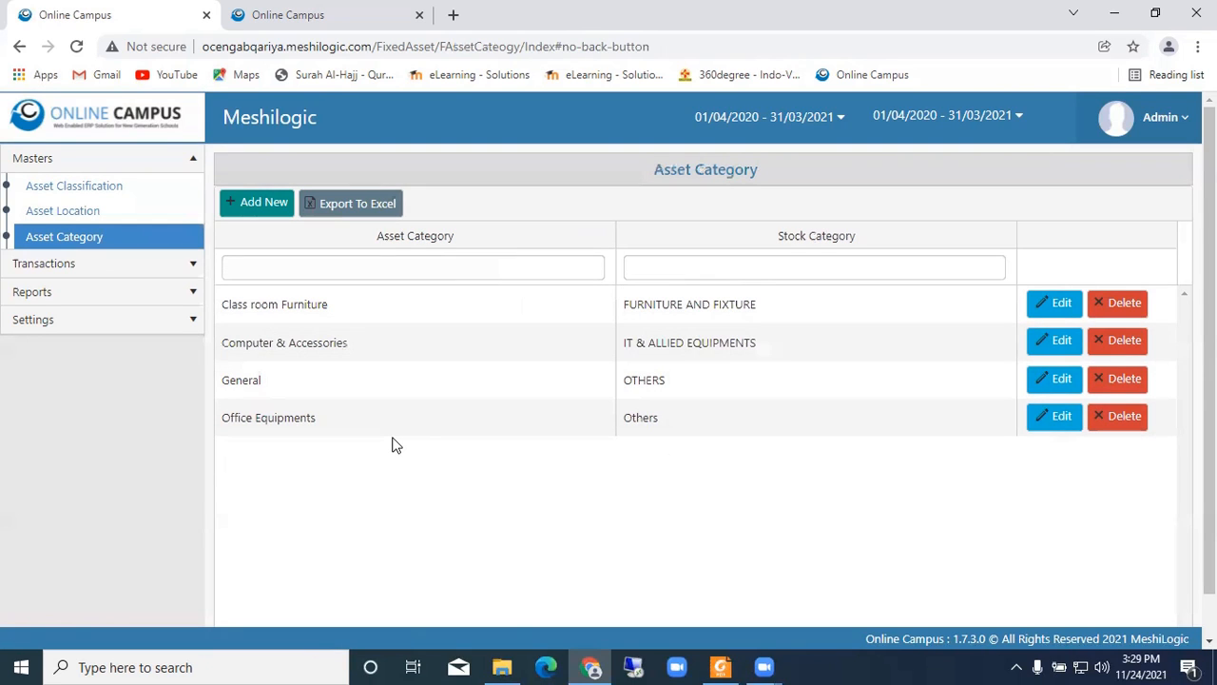
- Start a new asset category with stock category STATIONERY ITEMS and asset equipment account Computers,Printers,Scanners
{"action": "left_click", "coordinate": [254, 201]}
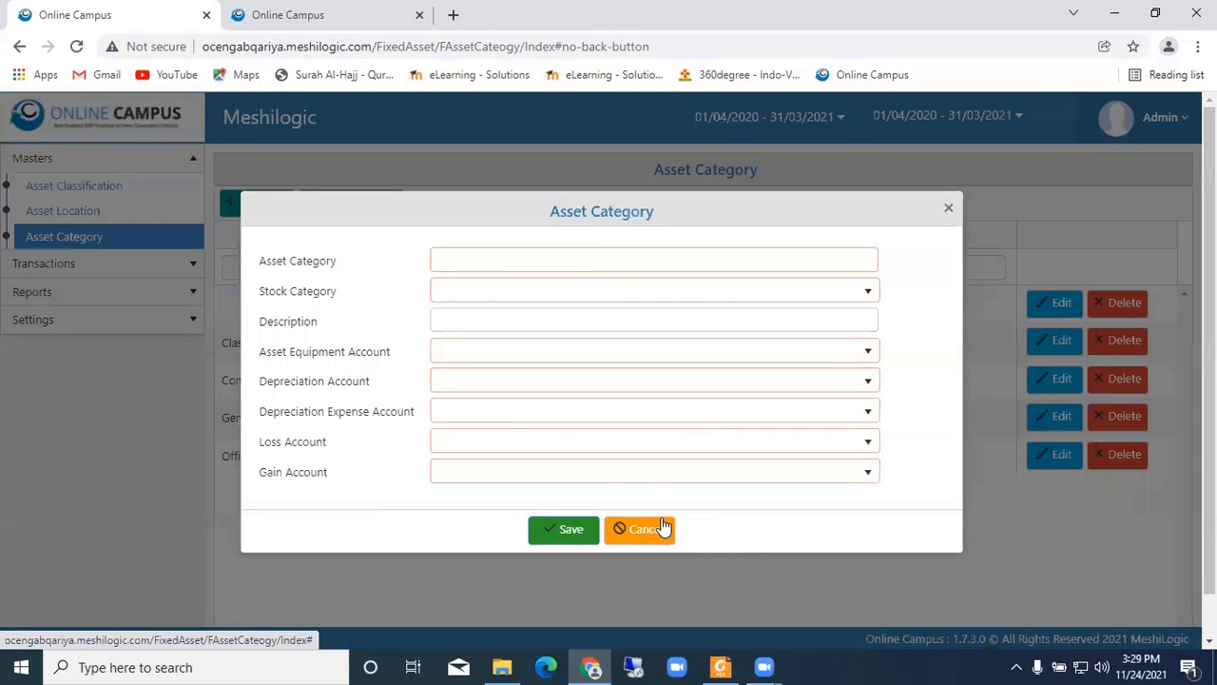
{"action": "left_click", "coordinate": [467, 260]}
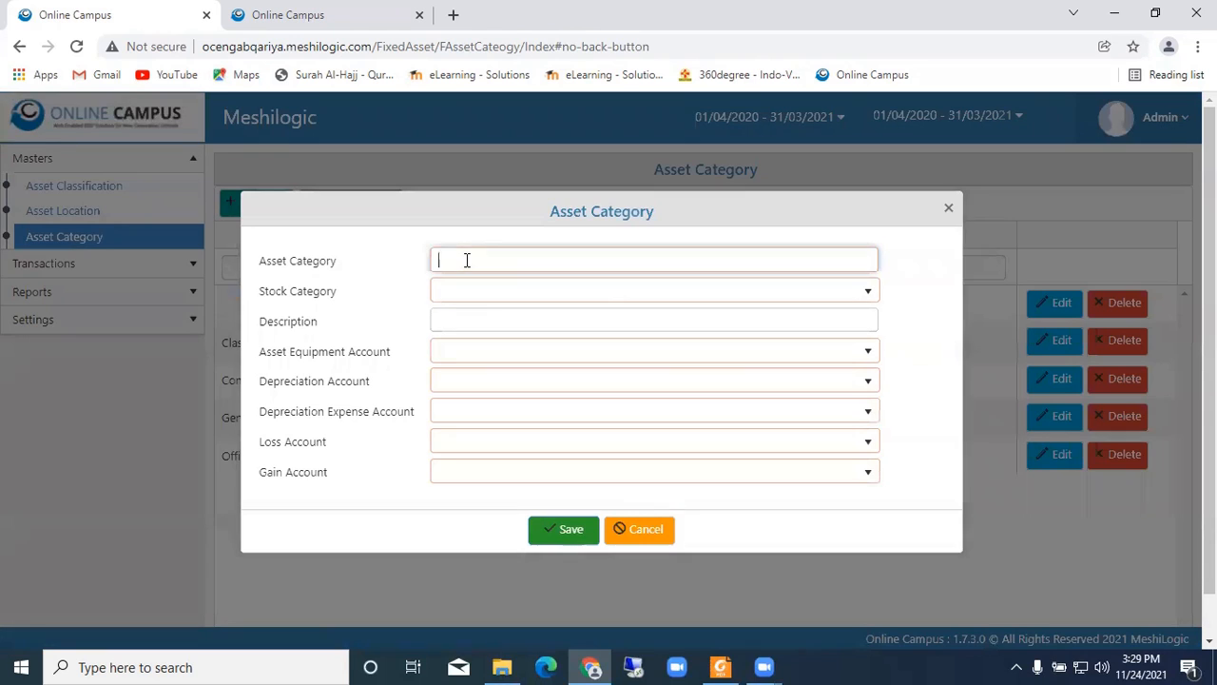
{"action": "left_click", "coordinate": [865, 295]}
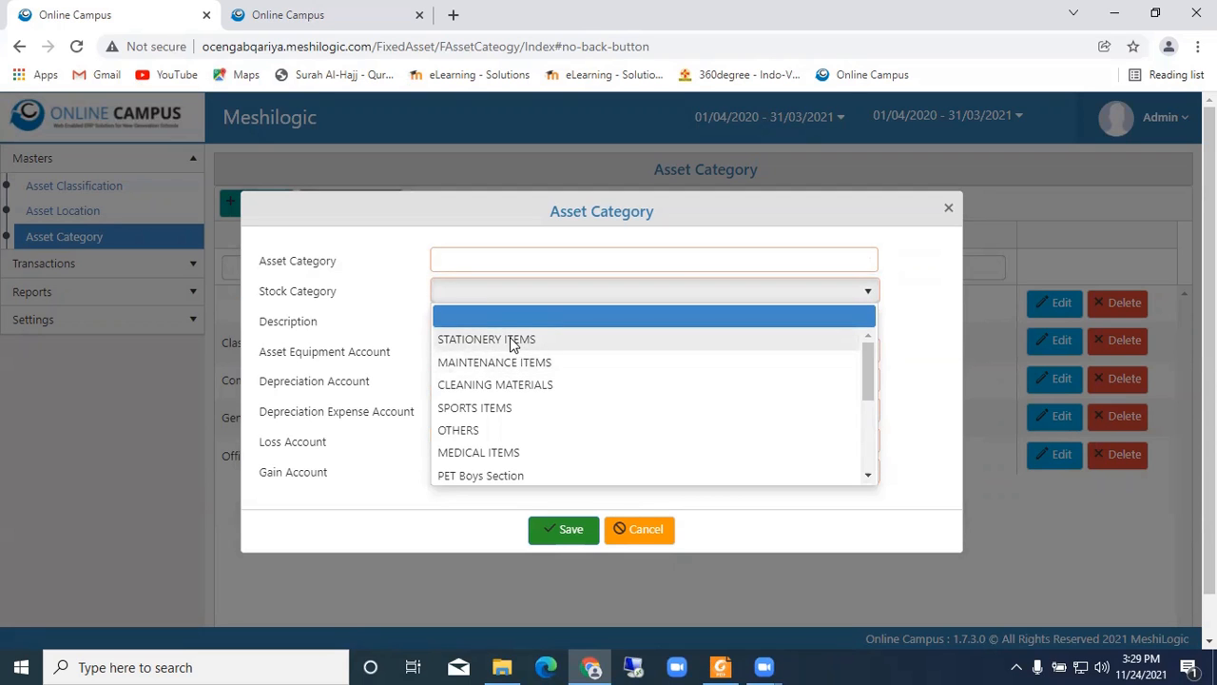
{"action": "left_click", "coordinate": [512, 341]}
{"action": "left_click", "coordinate": [512, 322]}
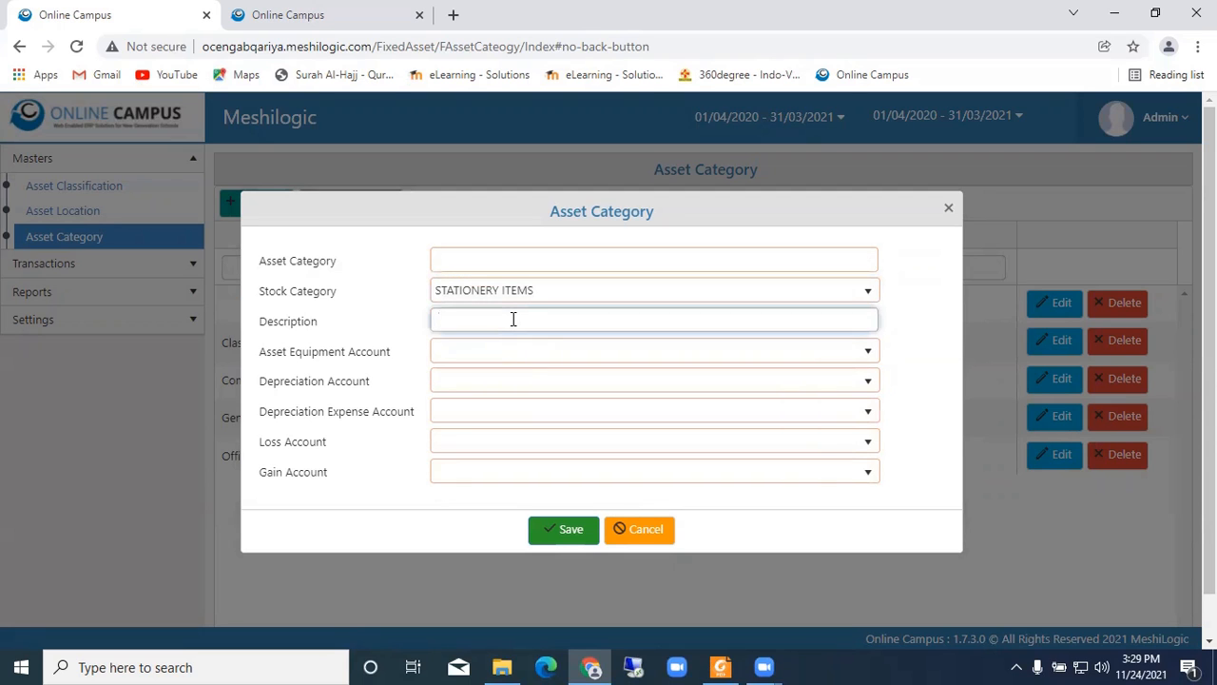
{"action": "left_click", "coordinate": [538, 355]}
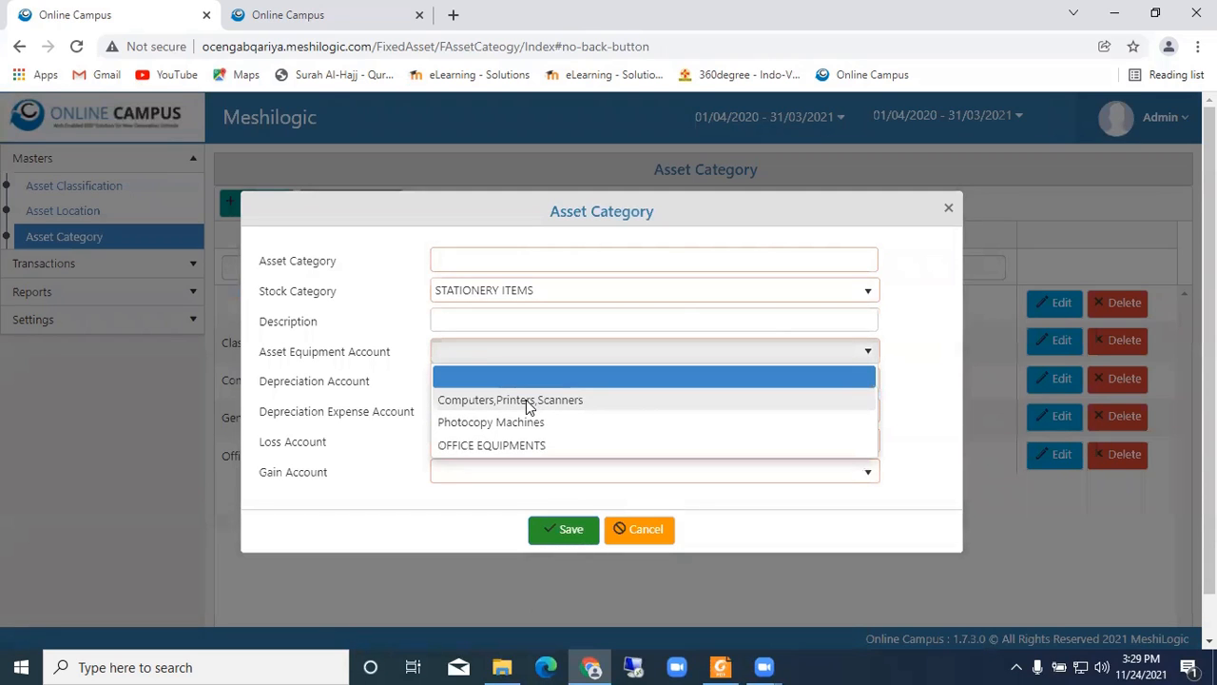
{"action": "left_click", "coordinate": [529, 404]}
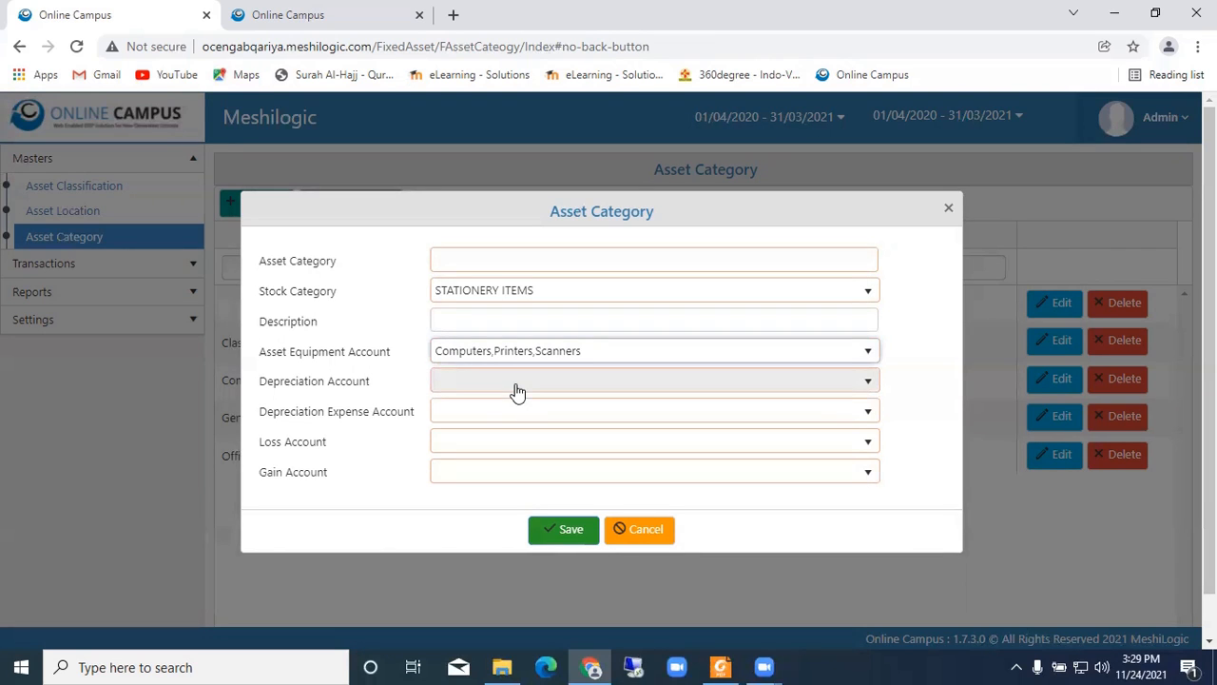
- Check the depreciation and gain account choices, set the loss account to Depreciation, and close the new category form without saving
{"action": "left_click", "coordinate": [514, 385]}
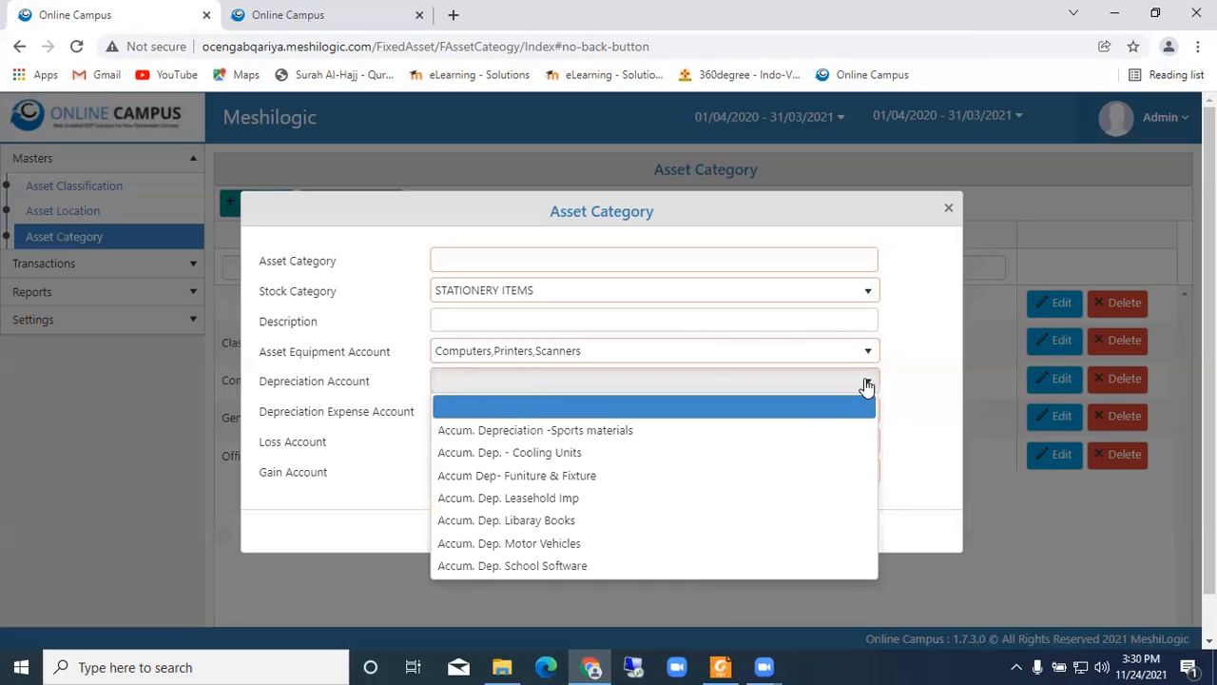
{"action": "left_click", "coordinate": [373, 500]}
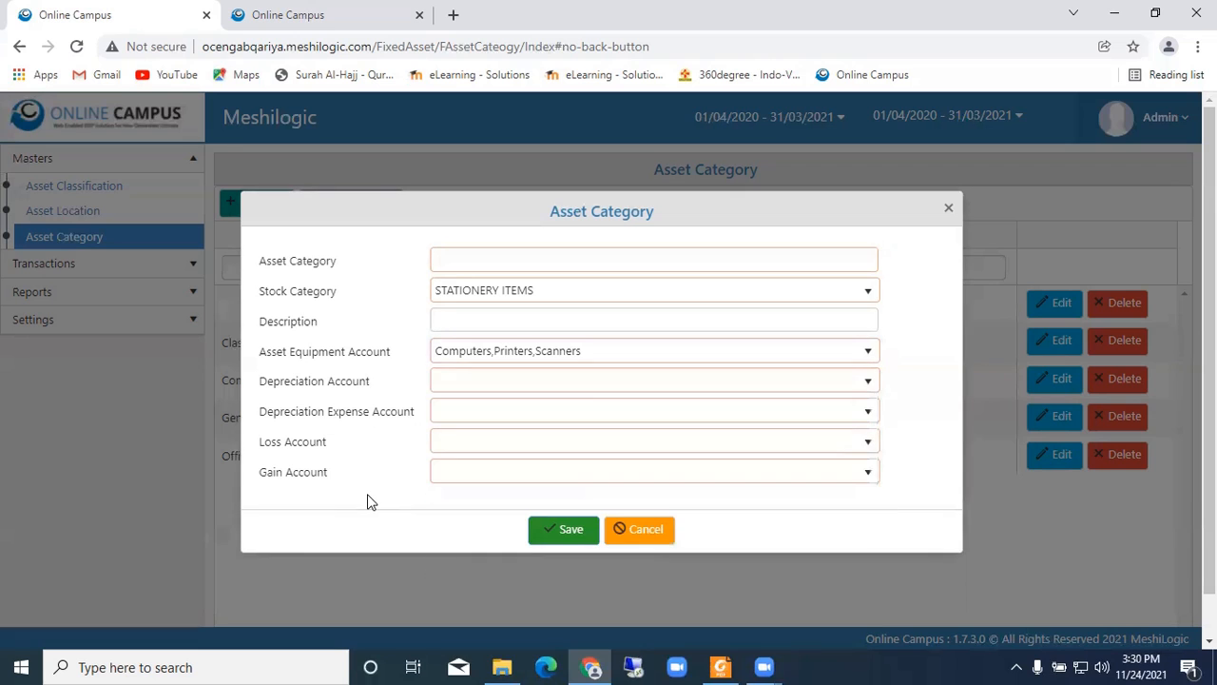
{"action": "left_click", "coordinate": [461, 443]}
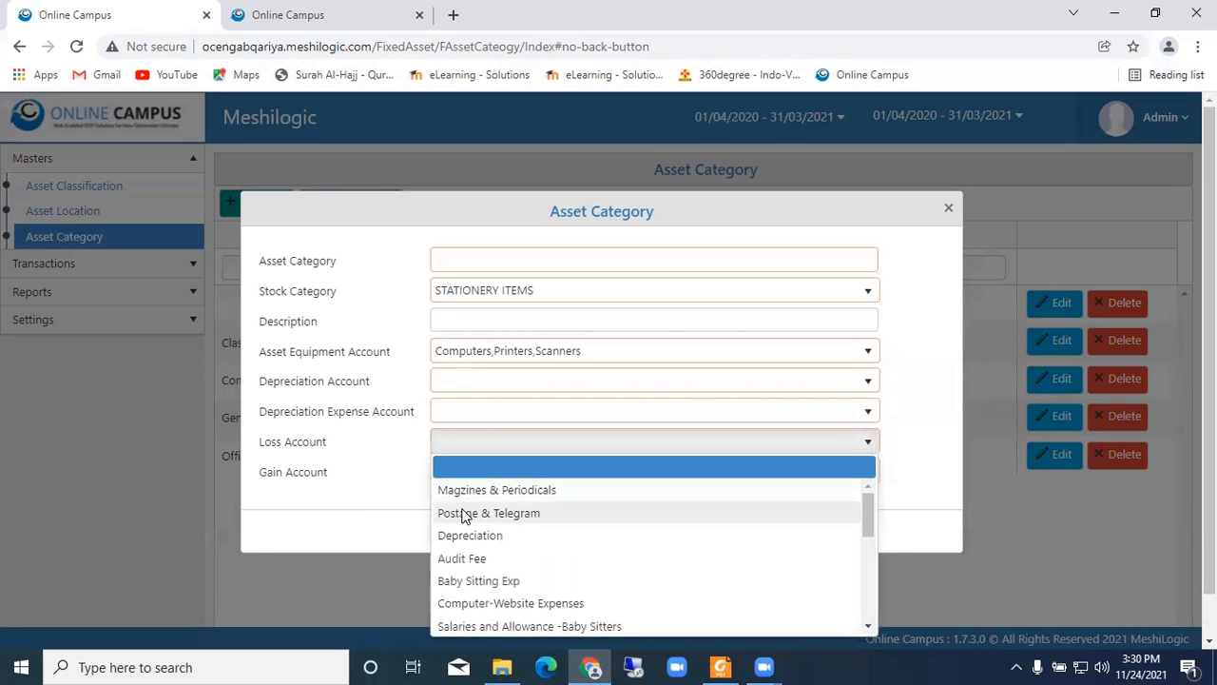
{"action": "left_click", "coordinate": [459, 536]}
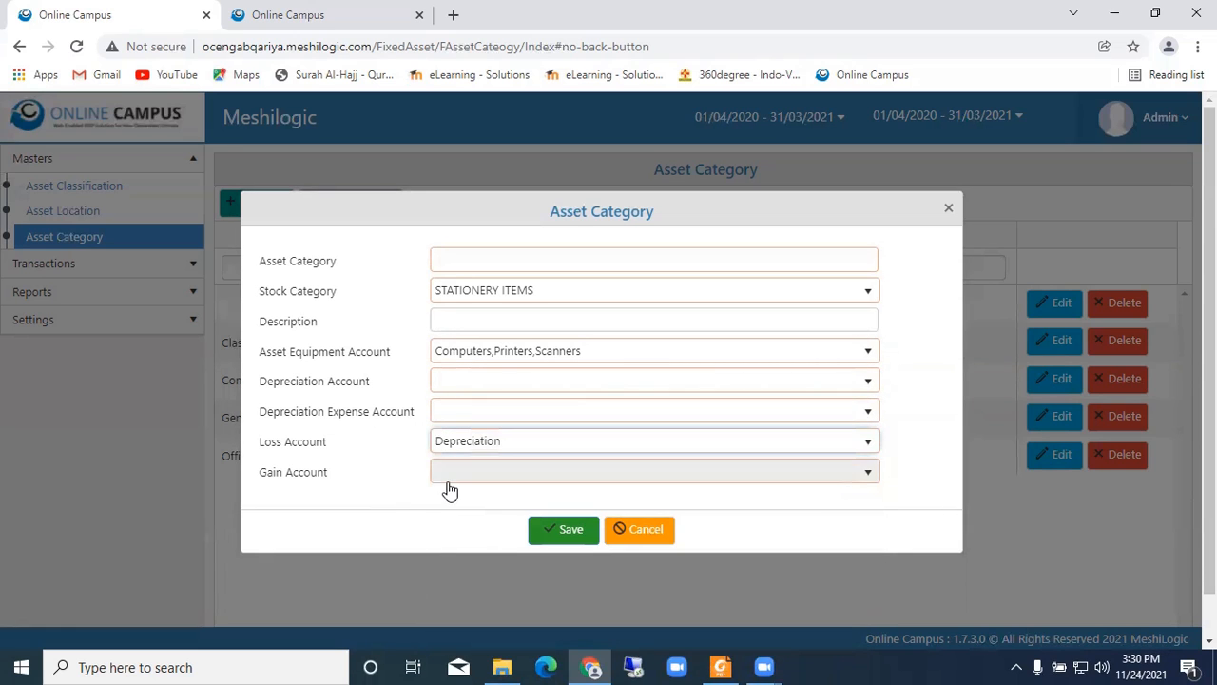
{"action": "left_click", "coordinate": [449, 483]}
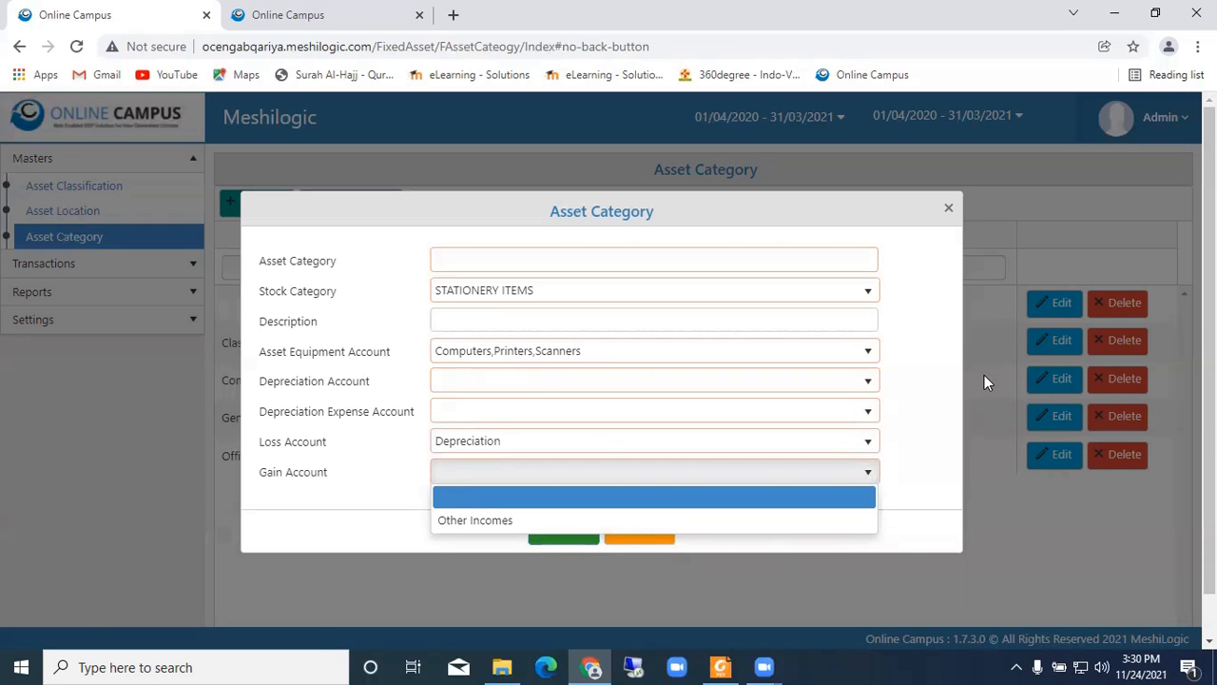
{"action": "left_click", "coordinate": [946, 210]}
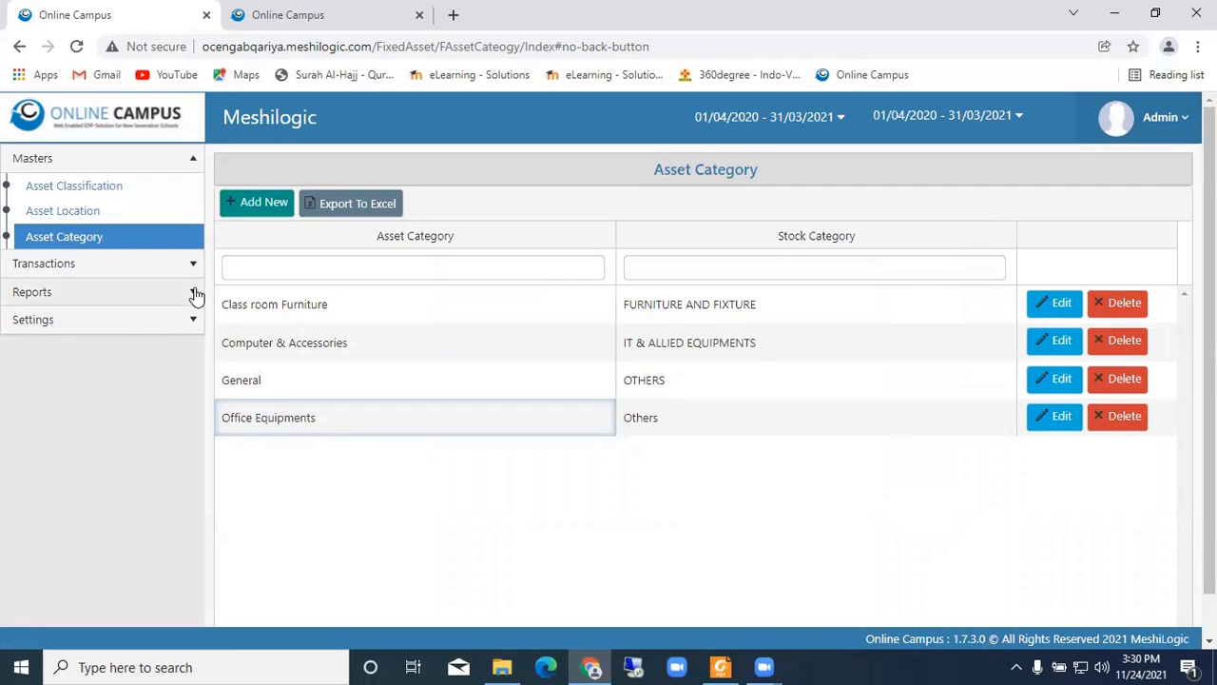
- Open the first Camera asset (AVE3) from the Asset Acquisition list and examine its asset and purchase information
{"action": "left_click", "coordinate": [116, 266]}
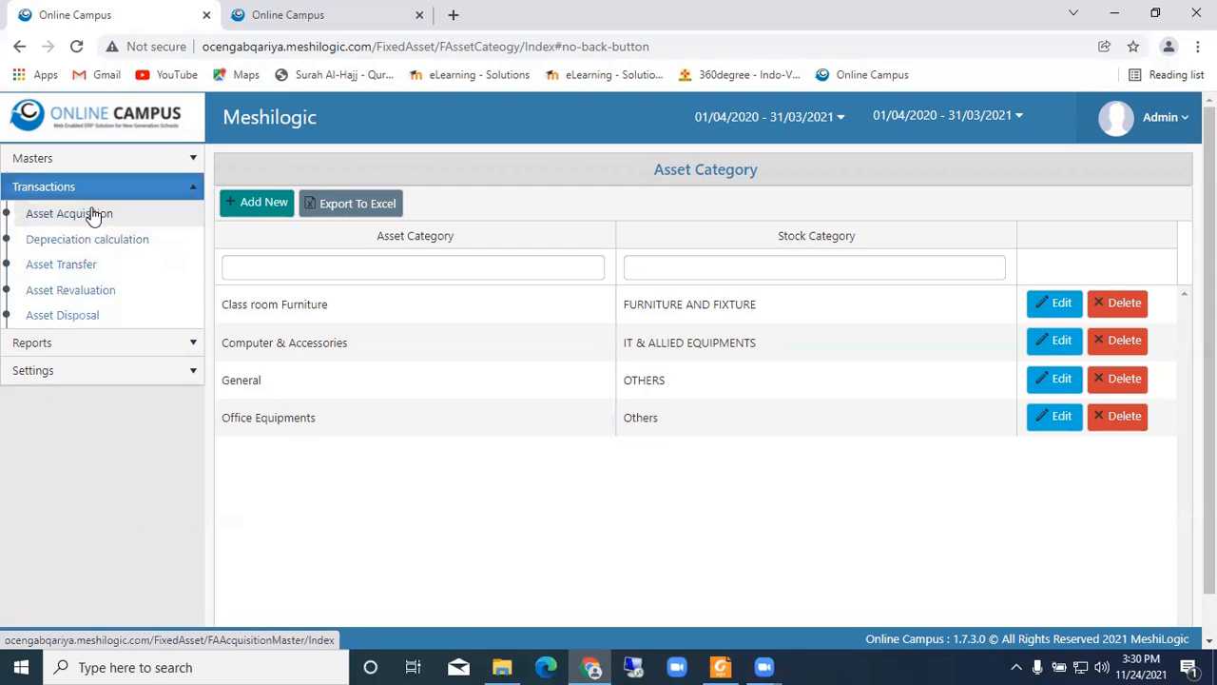
{"action": "left_click", "coordinate": [92, 215]}
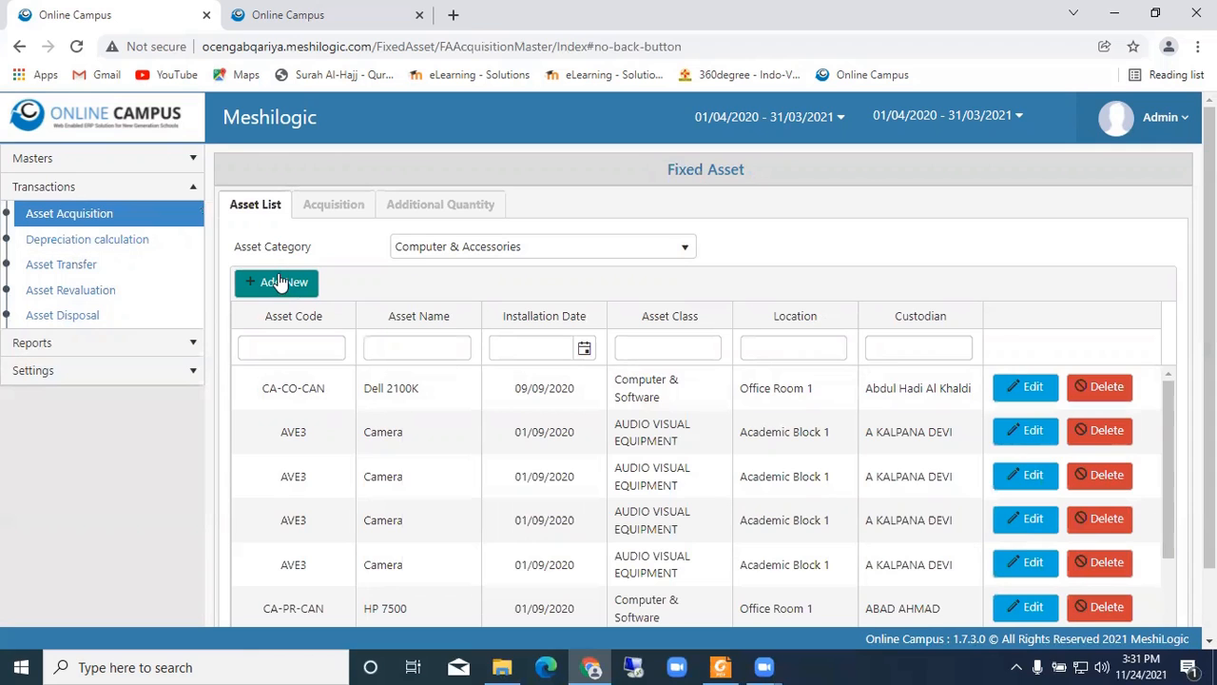
{"action": "left_click", "coordinate": [1032, 434]}
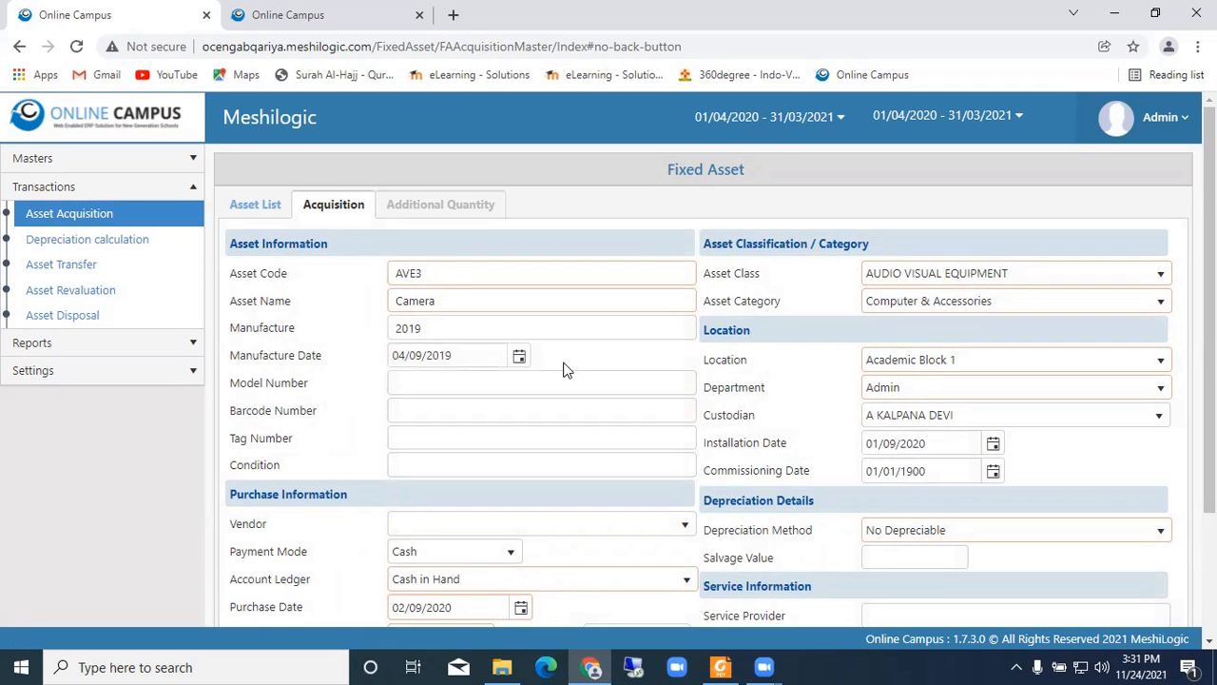
{"action": "scroll", "coordinate": [590, 384], "scroll_direction": "down", "scroll_amount": 2}
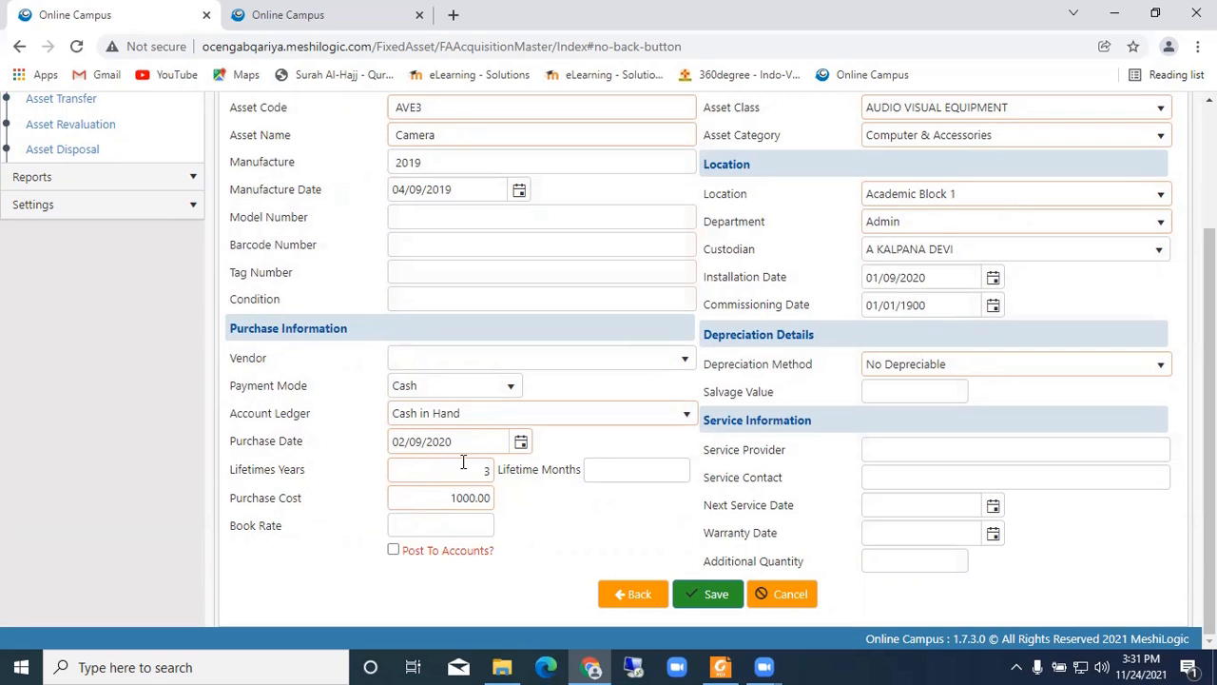
{"action": "left_click", "coordinate": [447, 526]}
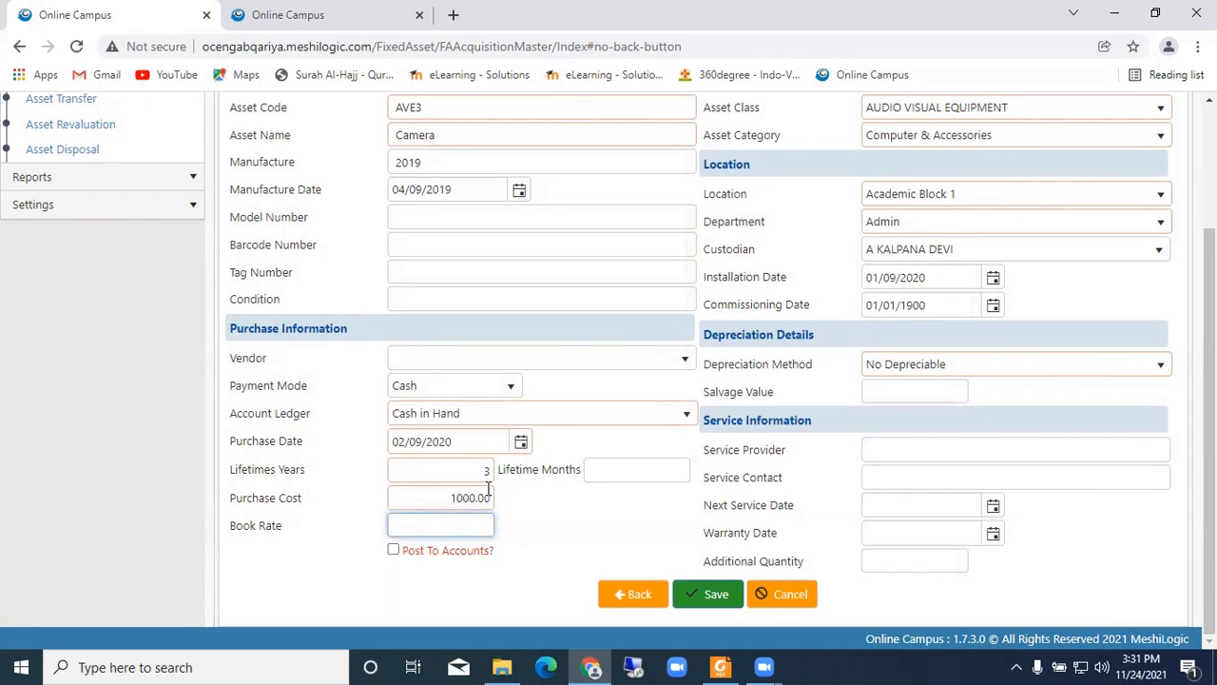
{"action": "scroll", "coordinate": [863, 443], "scroll_direction": "up", "scroll_amount": 2}
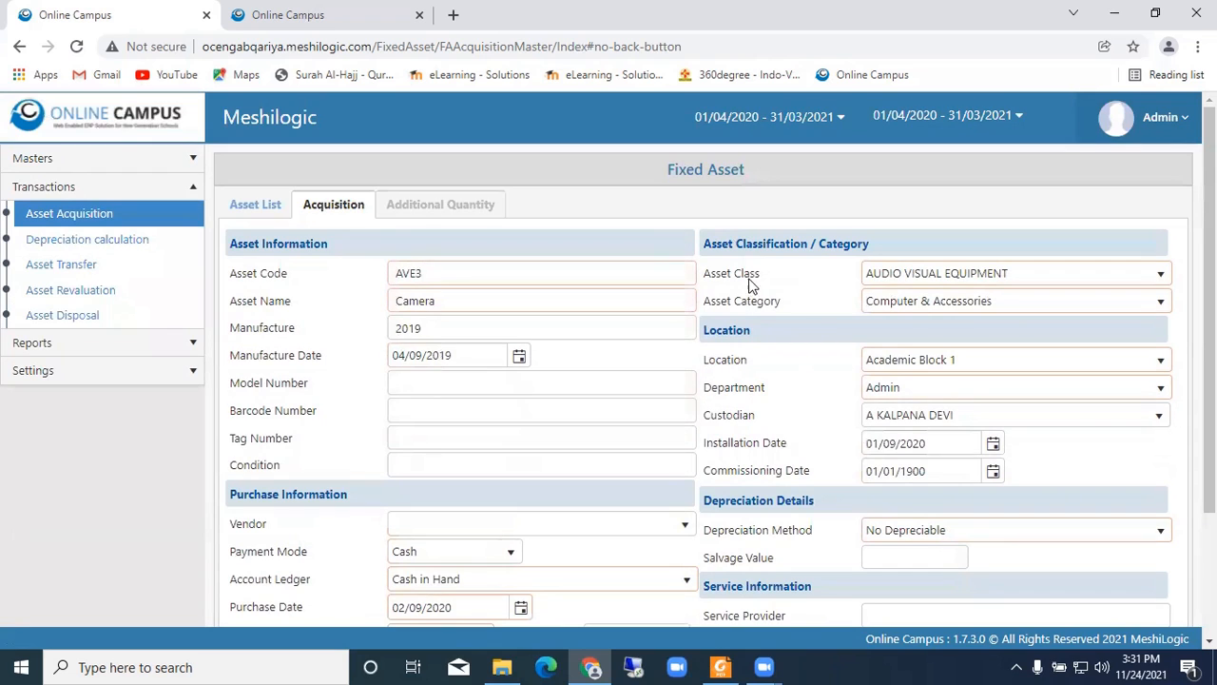
- Check the available asset class and asset category choices for the Camera asset without changing them
{"action": "left_click", "coordinate": [1019, 275]}
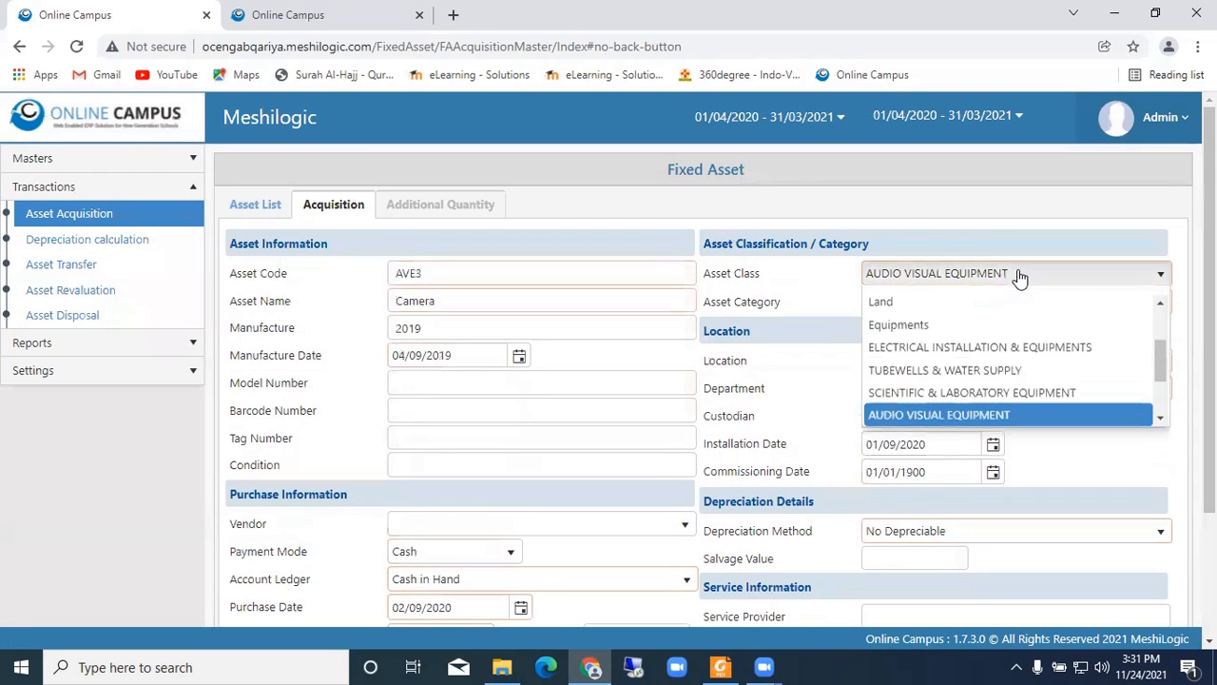
{"action": "left_click", "coordinate": [1019, 275]}
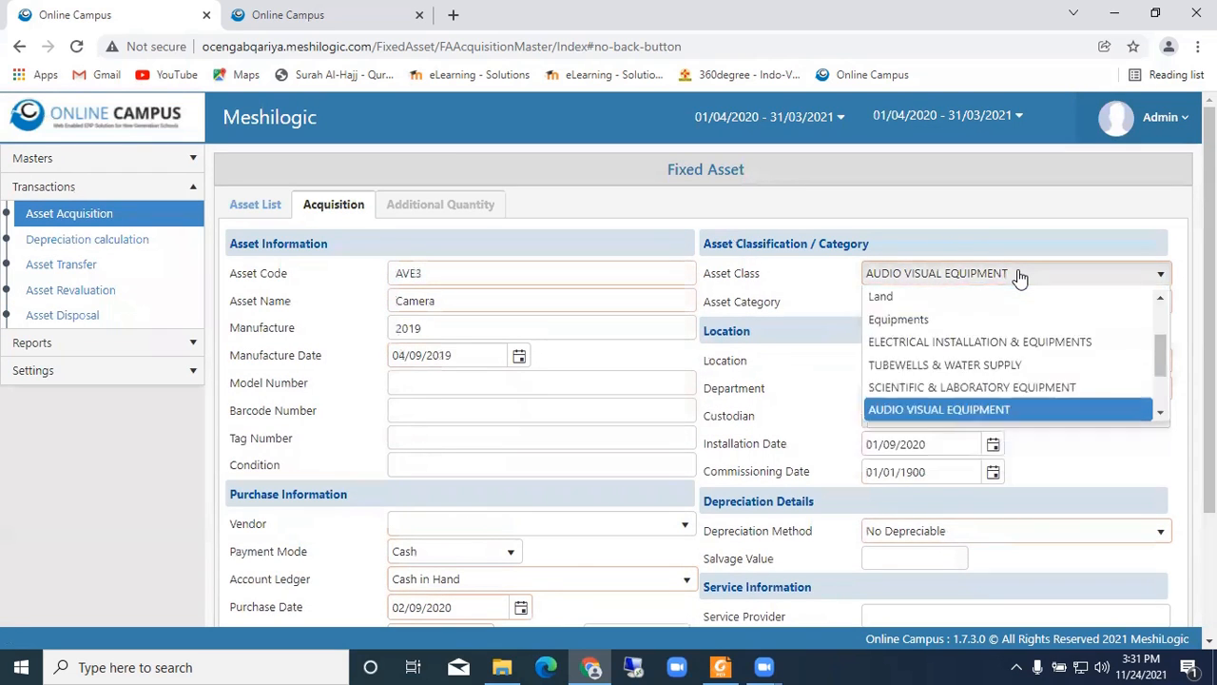
{"action": "left_click", "coordinate": [967, 303]}
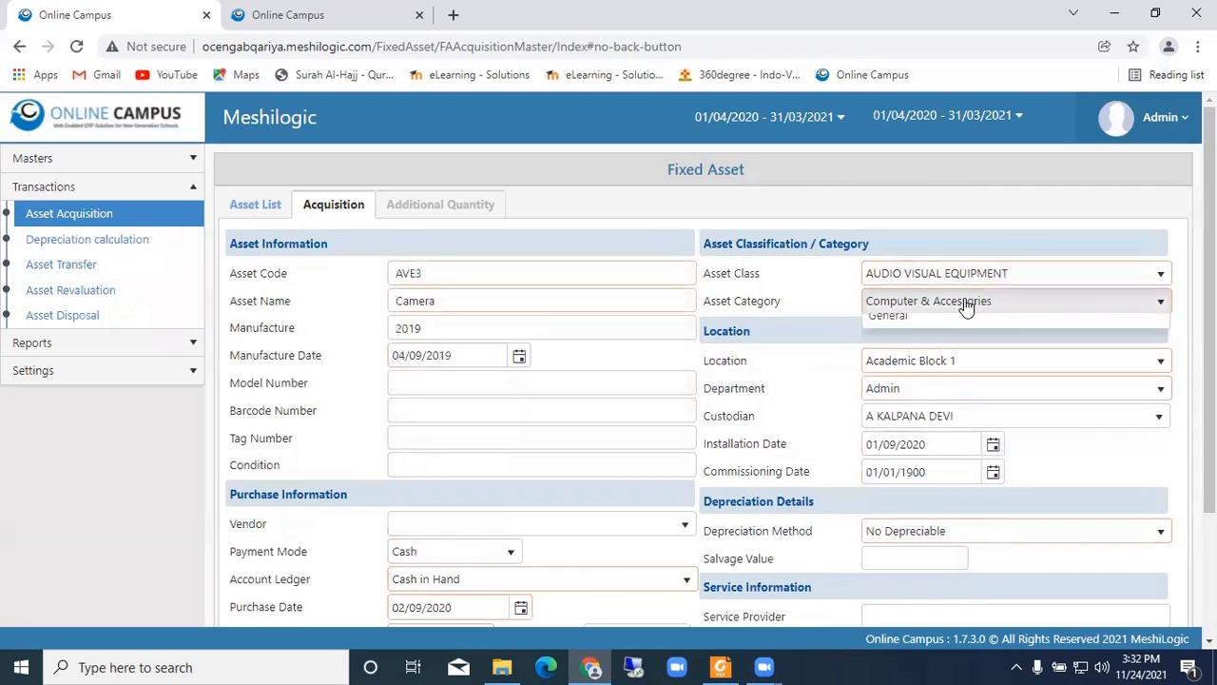
{"action": "left_click", "coordinate": [967, 304]}
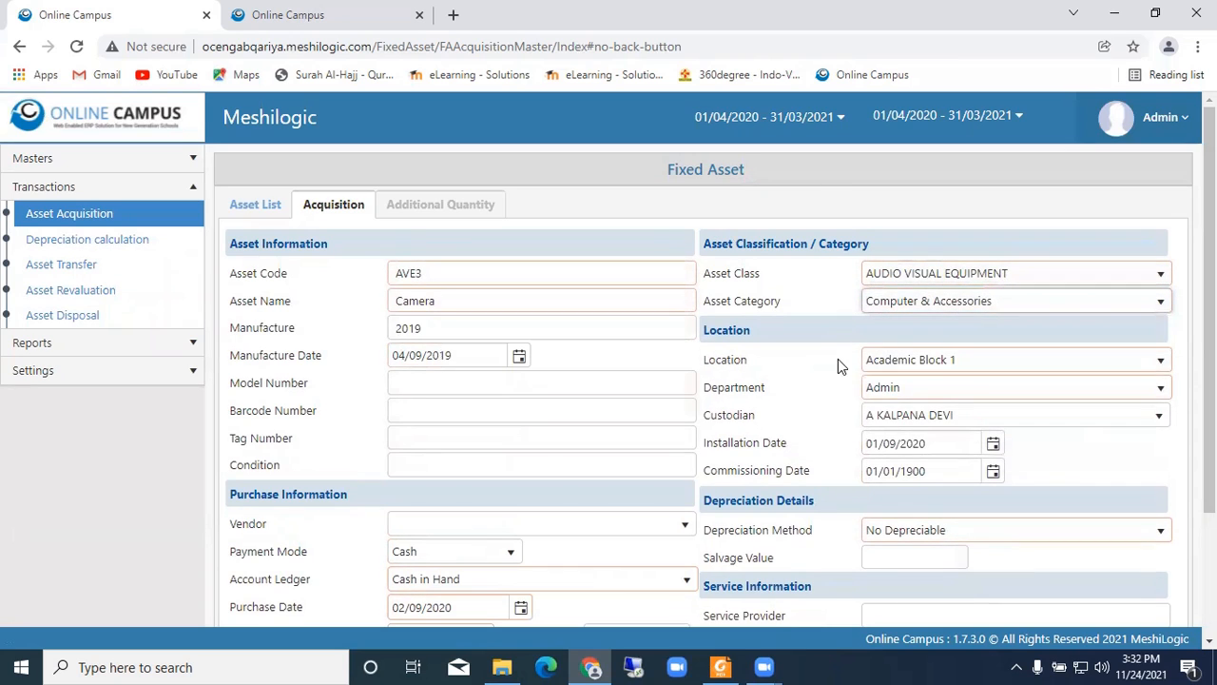
- Look through the location, department and custodian choices for the Camera asset, keeping the current selections
{"action": "left_click", "coordinate": [984, 367]}
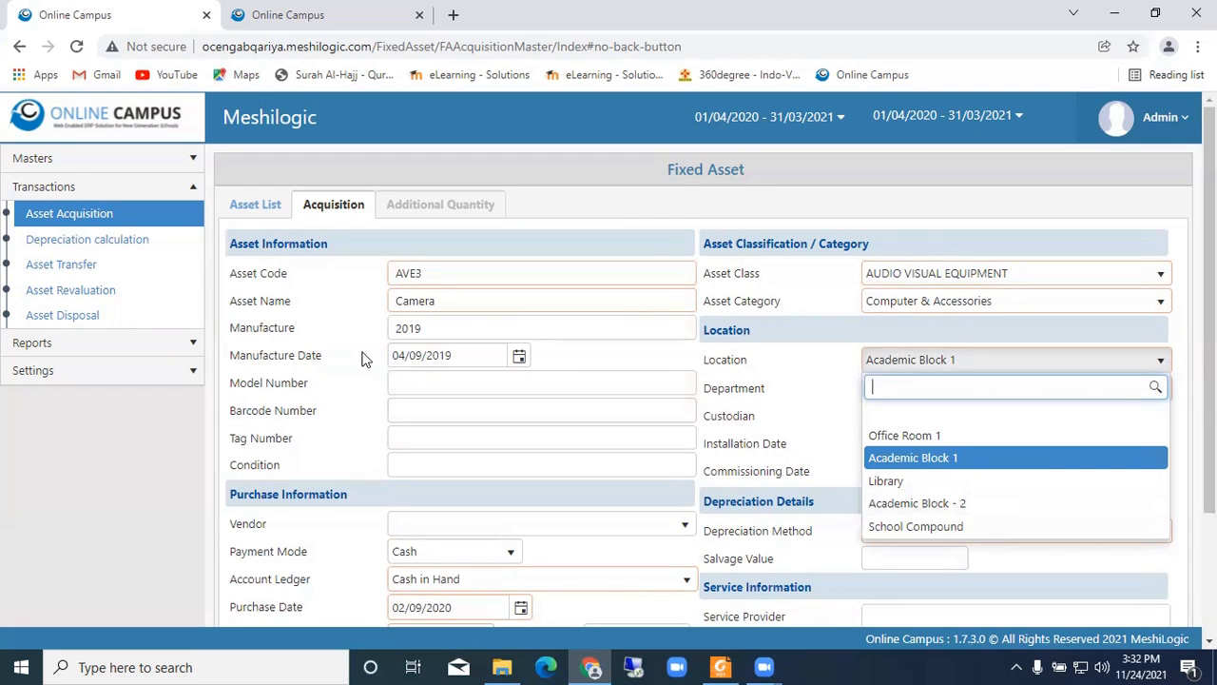
{"action": "left_click", "coordinate": [815, 404]}
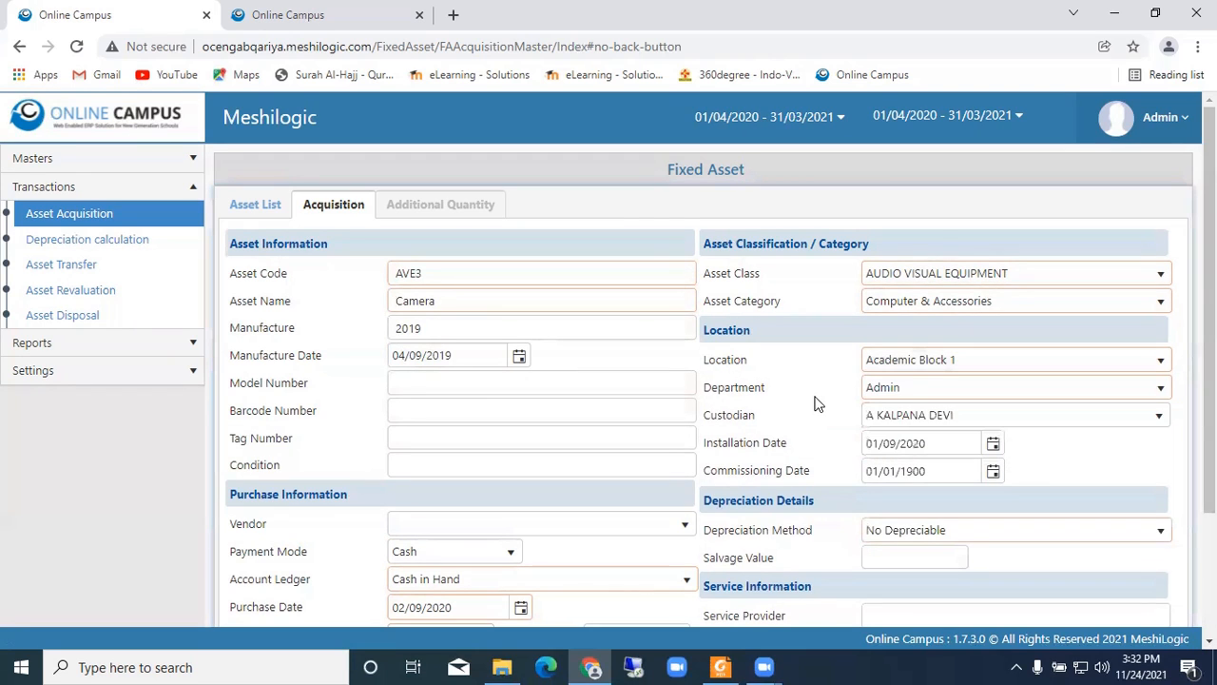
{"action": "left_click", "coordinate": [936, 394]}
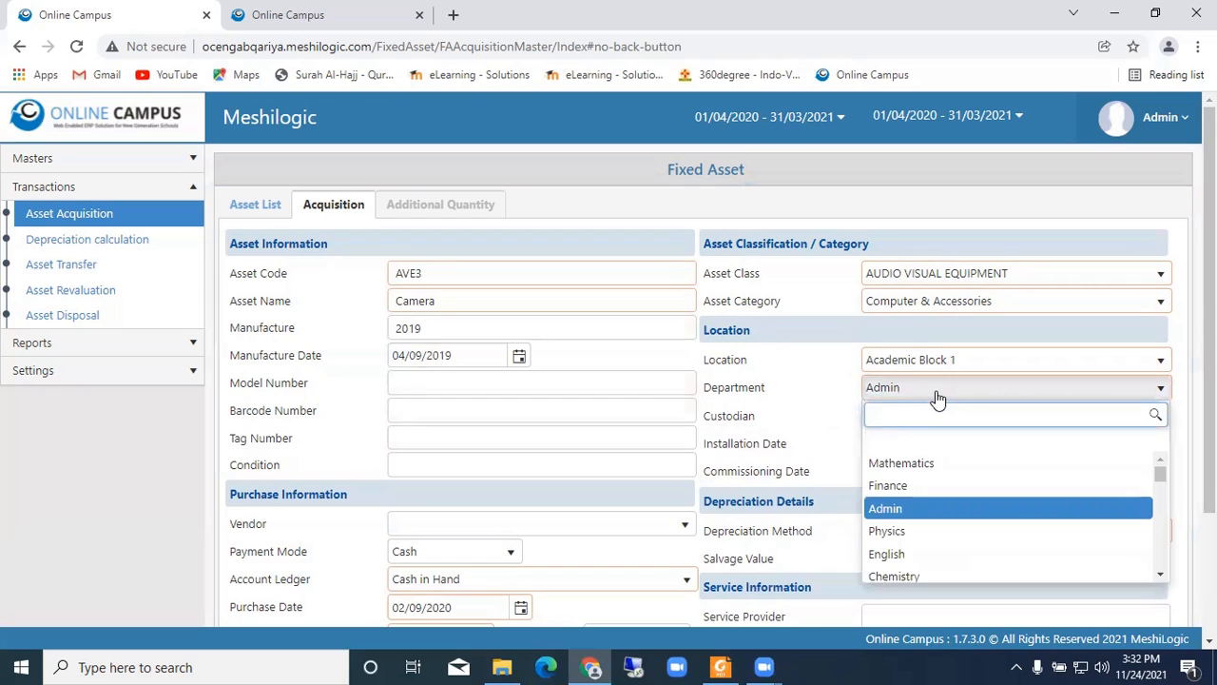
{"action": "left_click", "coordinate": [828, 381]}
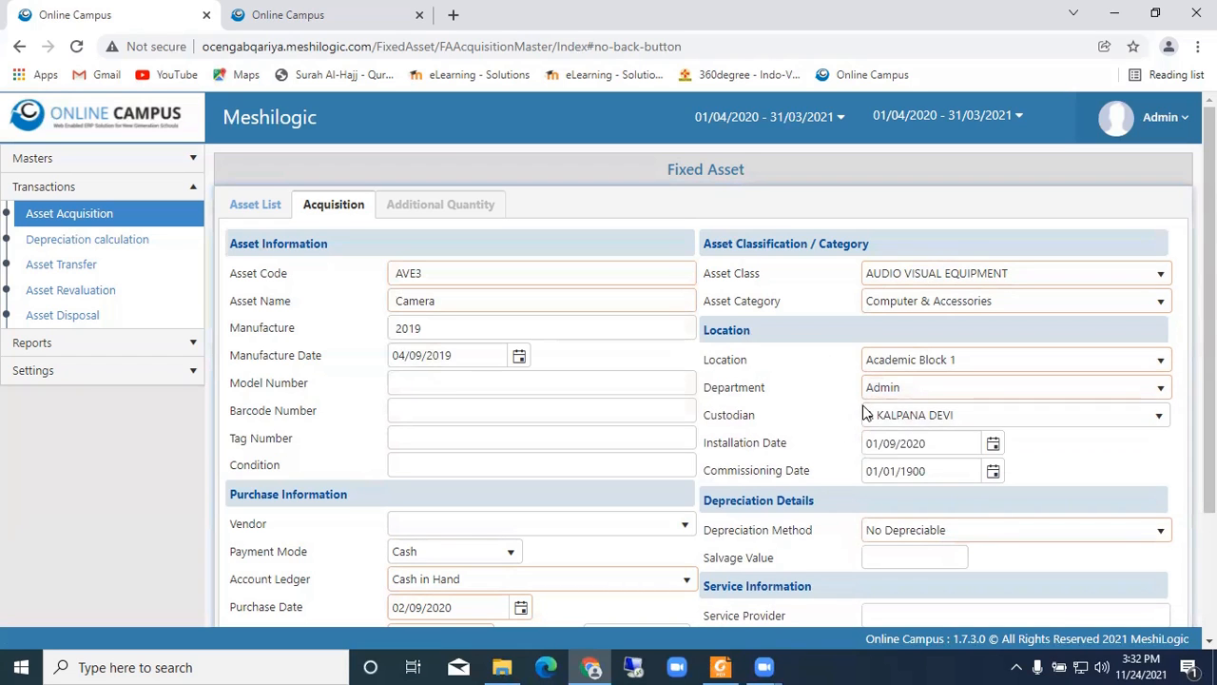
{"action": "left_click", "coordinate": [956, 421]}
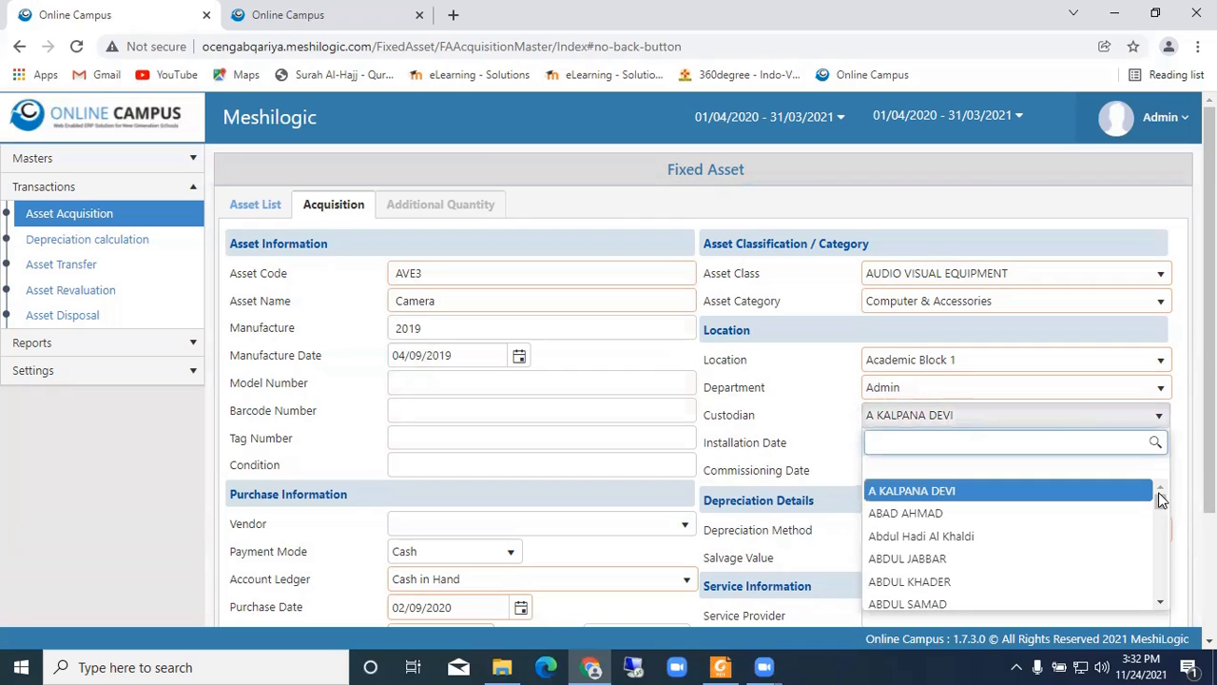
{"action": "left_click", "coordinate": [1166, 531]}
{"action": "left_click_drag", "start_coordinate": [1166, 532], "coordinate": [1166, 599]}
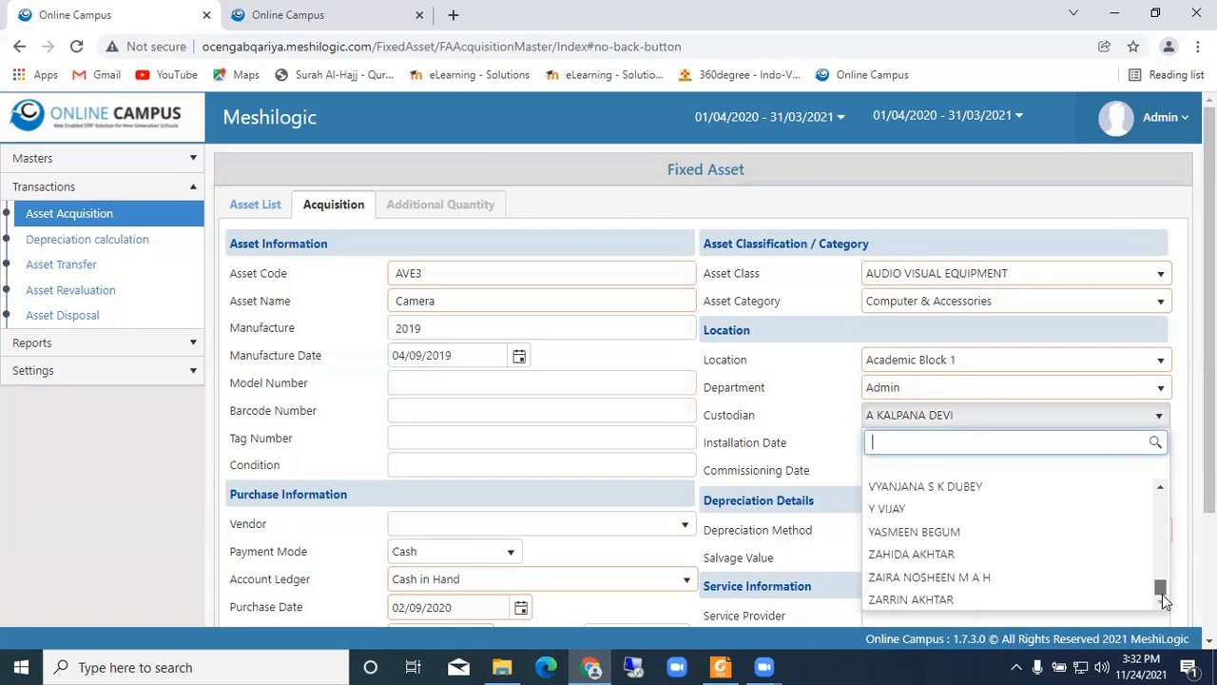
{"action": "left_click", "coordinate": [833, 376]}
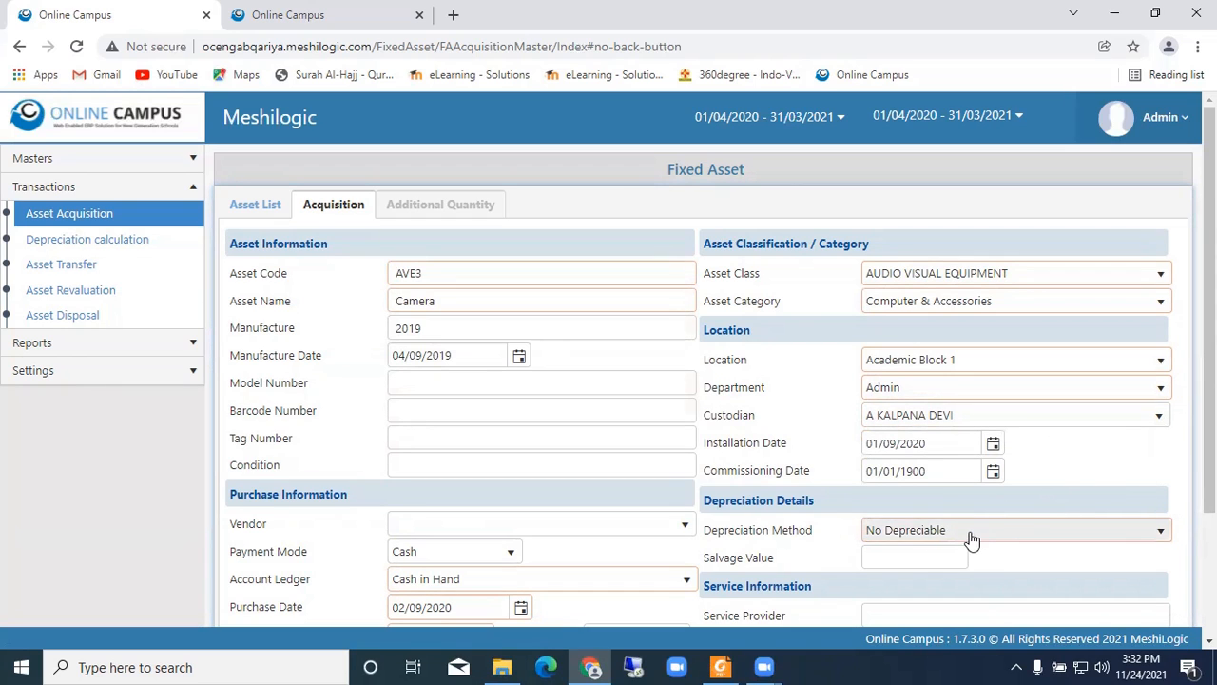
- Set the Camera asset's depreciation method to Straight Line and its salvage value to 10
{"action": "scroll", "coordinate": [1020, 494], "scroll_direction": "down", "scroll_amount": 1}
{"action": "left_click", "coordinate": [965, 445]}
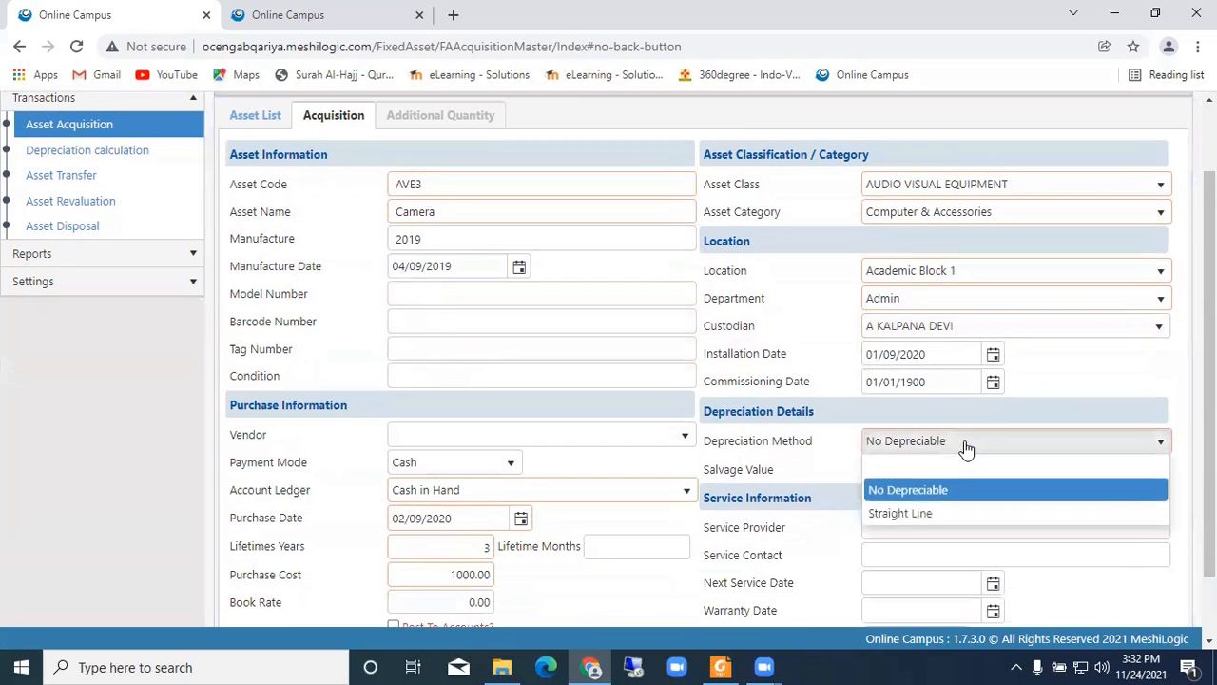
{"action": "left_click", "coordinate": [931, 519]}
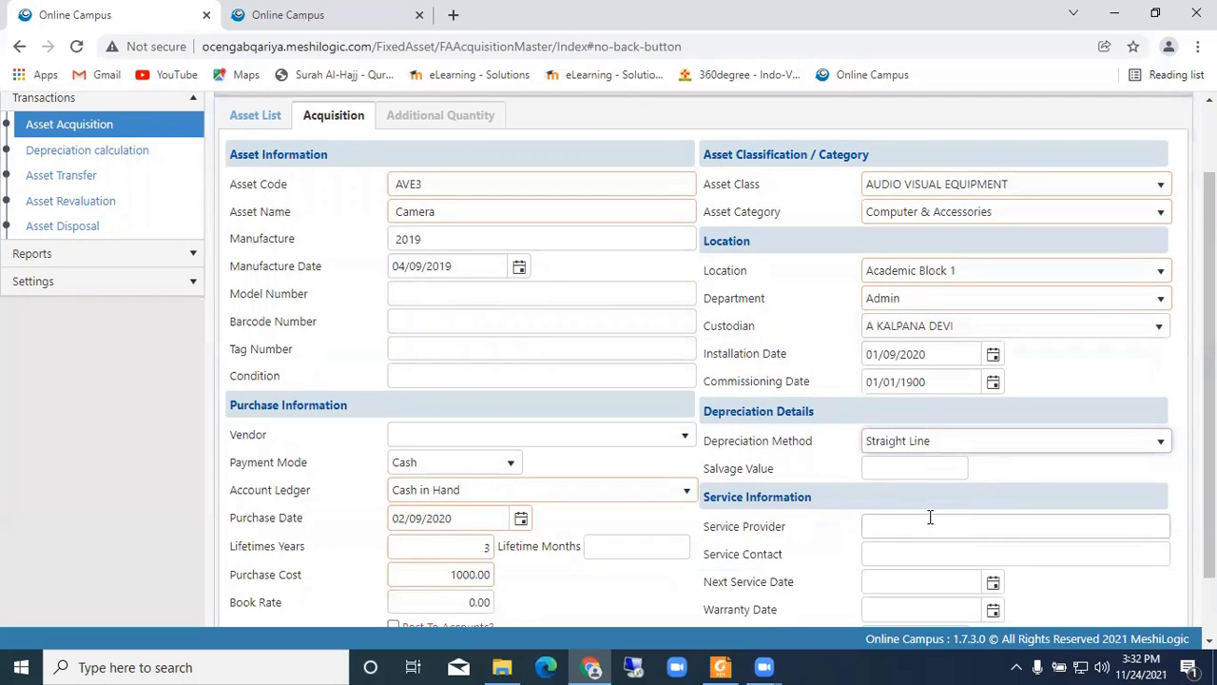
{"action": "left_click", "coordinate": [898, 468]}
{"action": "type", "text": "5"}
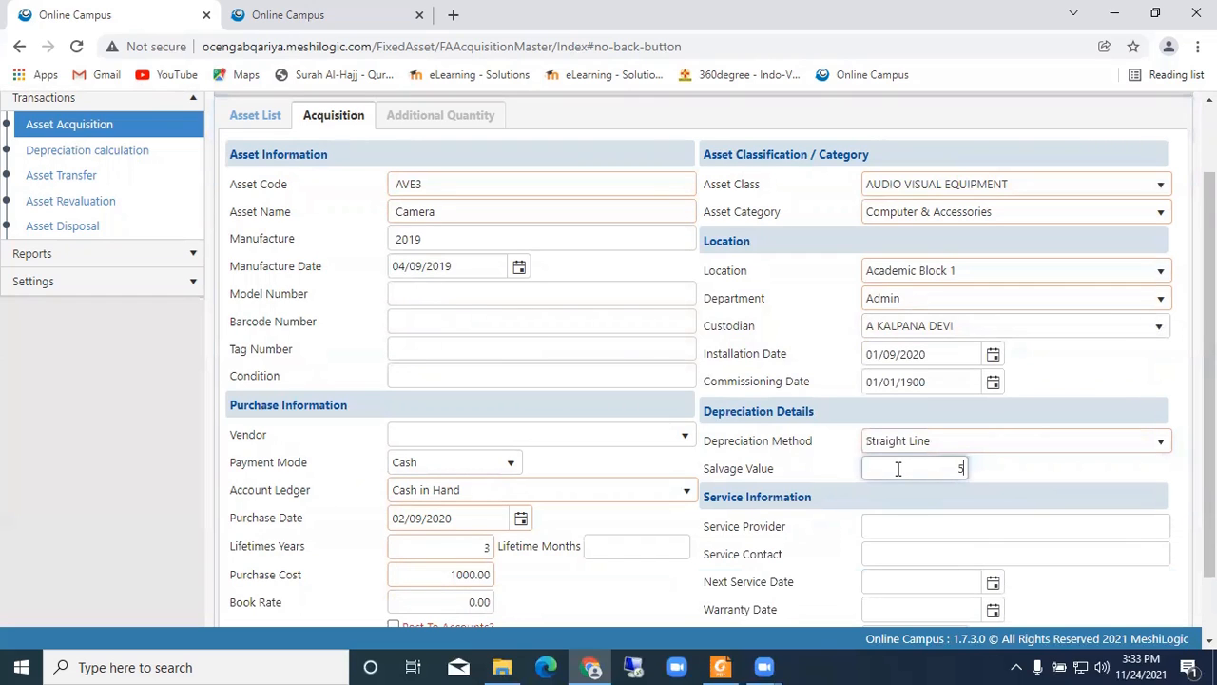
{"action": "key", "text": "BackSpace"}
{"action": "type", "text": "10"}
- Set the Camera's additional quantity to 2 in the service information and bring up the additional quantity rows
{"action": "scroll", "coordinate": [1048, 494], "scroll_direction": "down", "scroll_amount": 1}
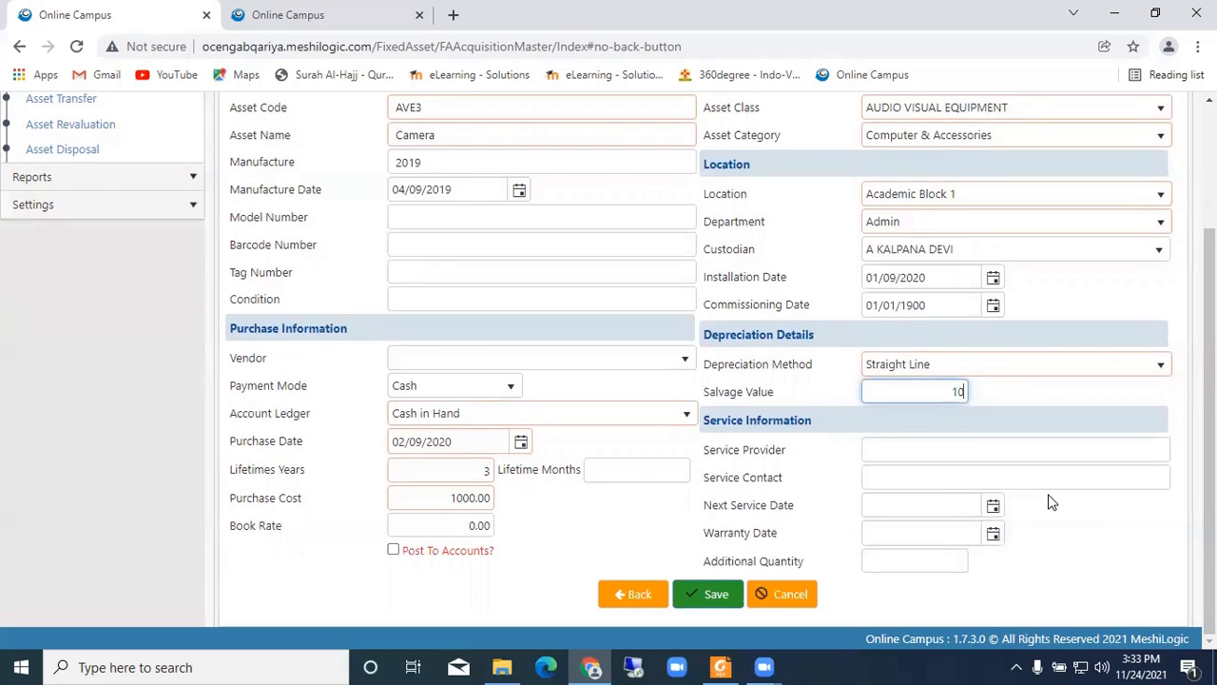
{"action": "left_click", "coordinate": [987, 449]}
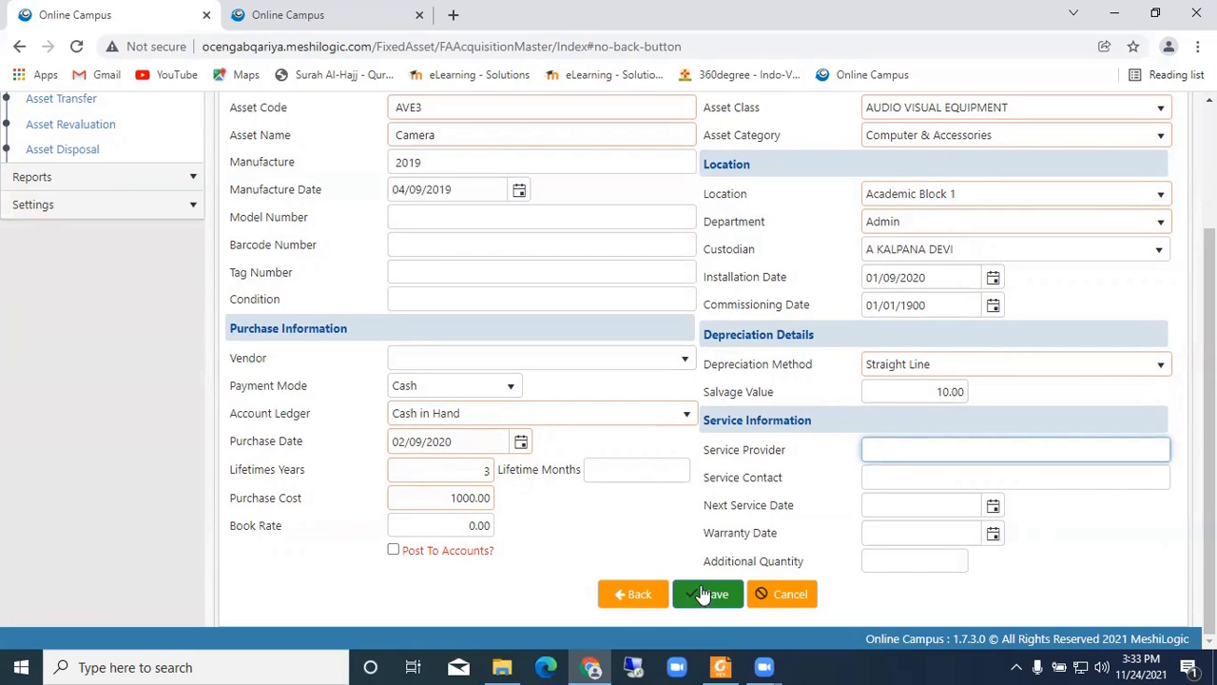
{"action": "left_click", "coordinate": [910, 569]}
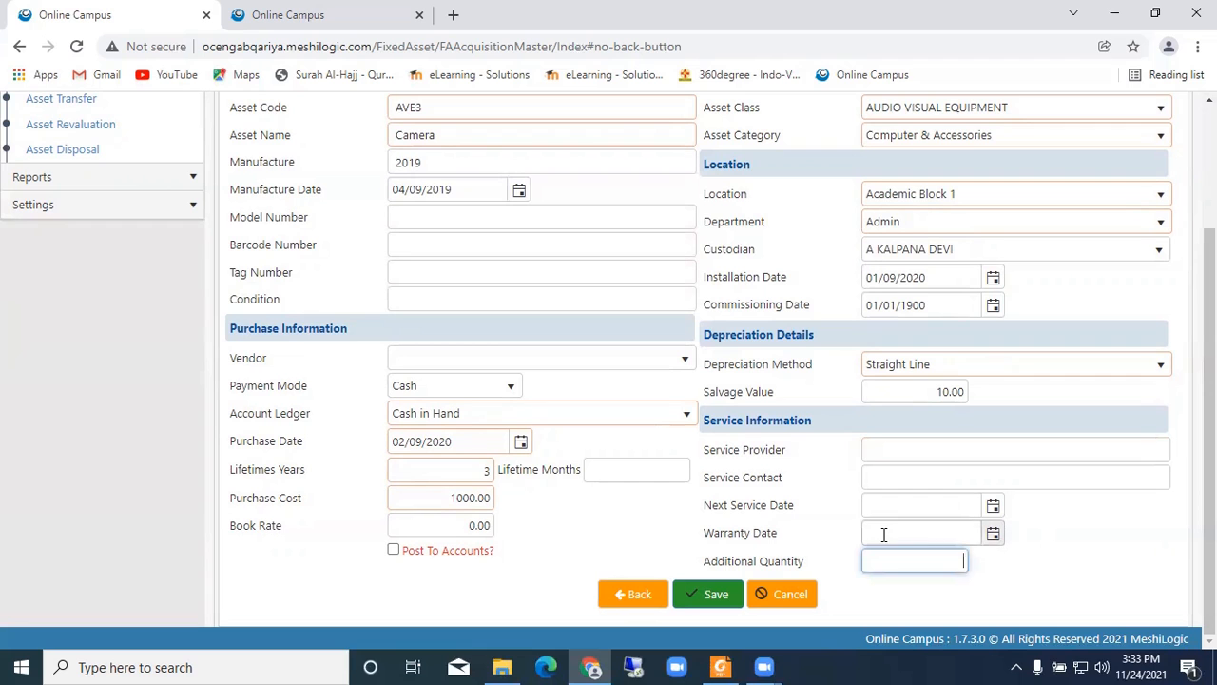
{"action": "type", "text": "2"}
{"action": "key", "text": "Tab"}
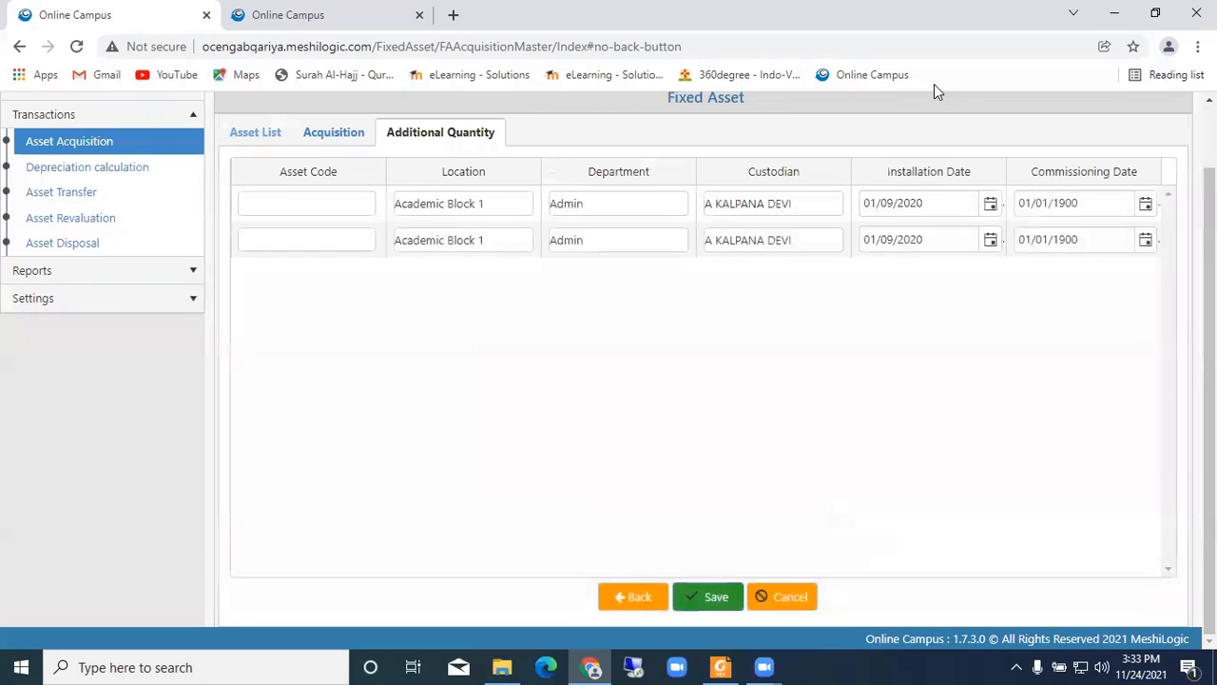
- Enter IISJ/2009/C1 as the asset code of the first additional quantity row
{"action": "left_click", "coordinate": [297, 204]}
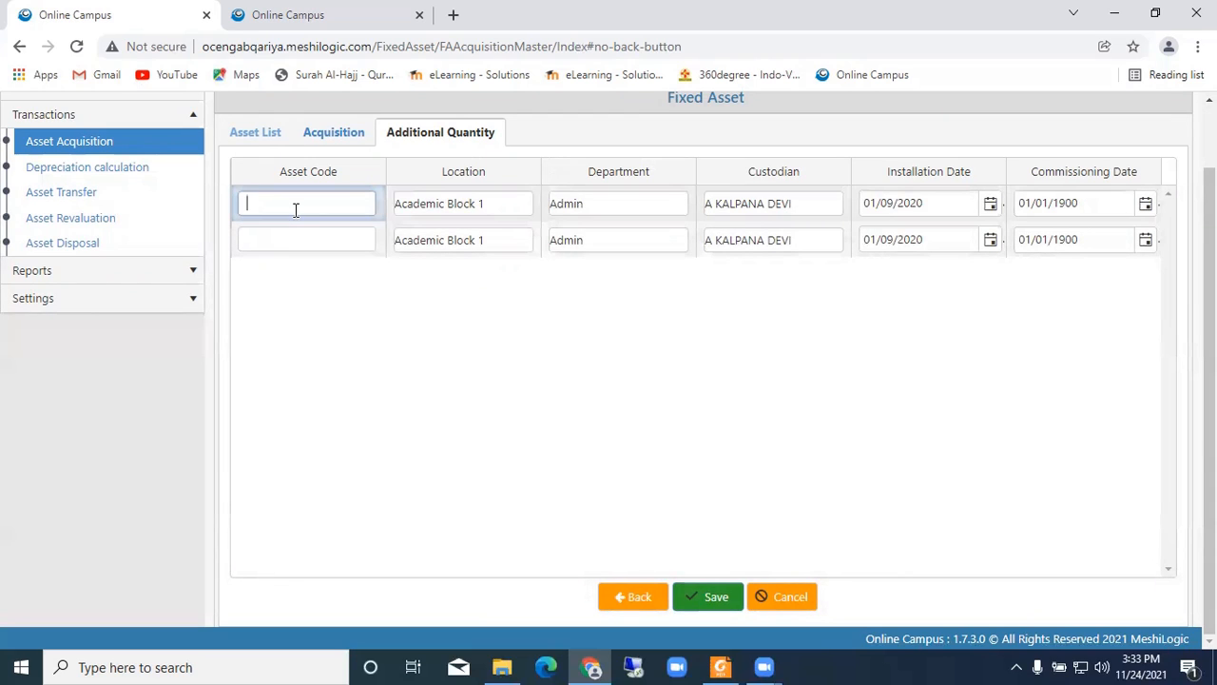
{"action": "type", "text": "IIS"}
{"action": "type", "text": "J/"}
{"action": "type", "text": "2009"}
{"action": "type", "text": "-C"}
{"action": "type", "text": "1"}
- Copy the first row's asset code into the second additional quantity row and change it to IISJ/2009/C2
{"action": "double_click", "coordinate": [335, 202]}
{"action": "triple_click", "coordinate": [335, 202]}
{"action": "key", "text": "ctrl+c"}
{"action": "left_click", "coordinate": [339, 238]}
{"action": "key", "text": "ctrl+v"}
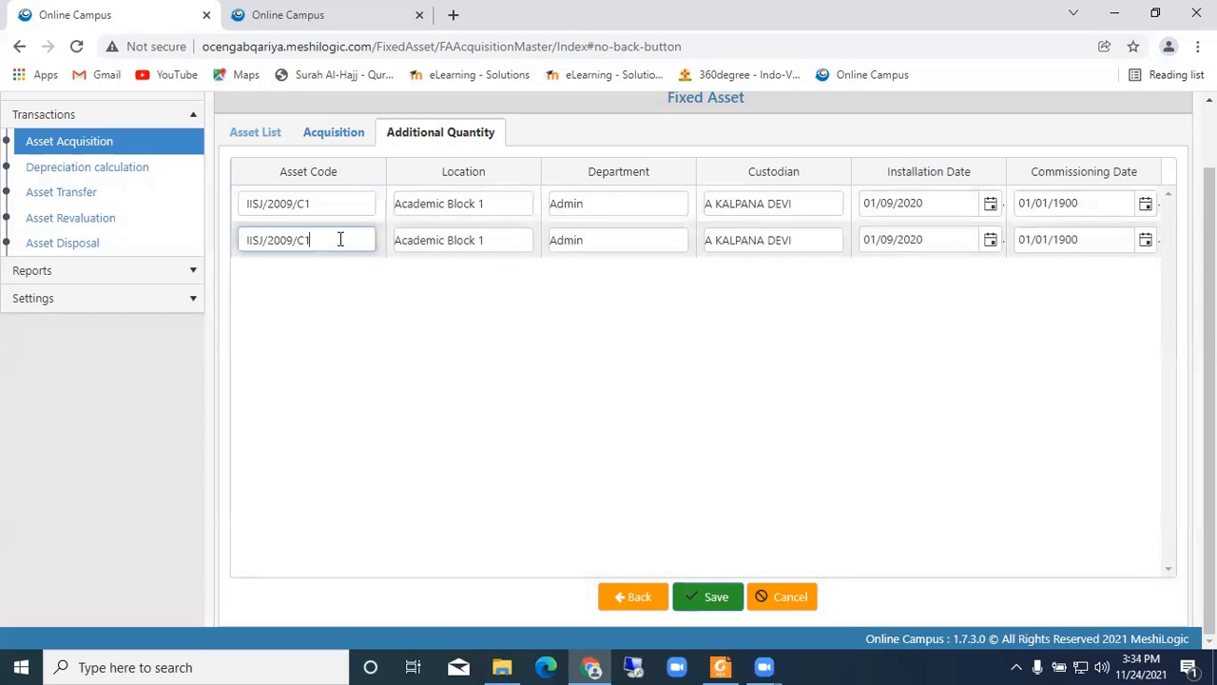
{"action": "key", "text": "BackSpace"}
{"action": "type", "text": "2"}
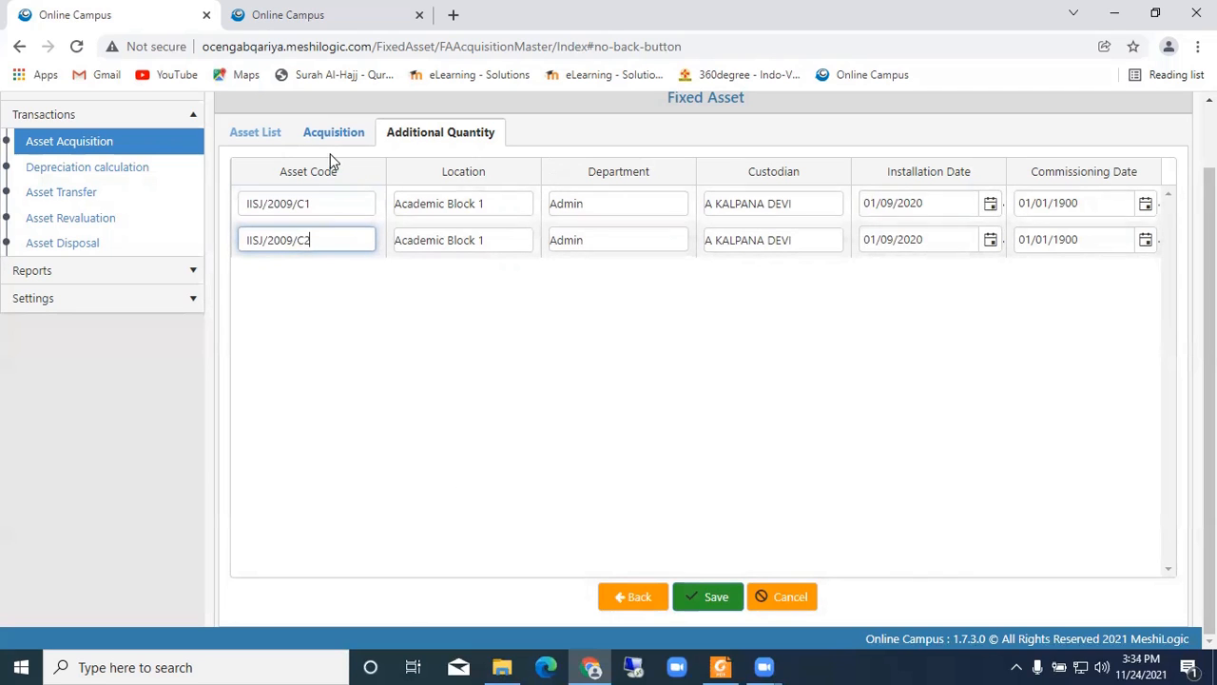
- Extend the first row's asset code to IISJ/2009/C100 and clear the second row's asset code
{"action": "left_click_drag", "start_coordinate": [327, 203], "coordinate": [199, 207]}
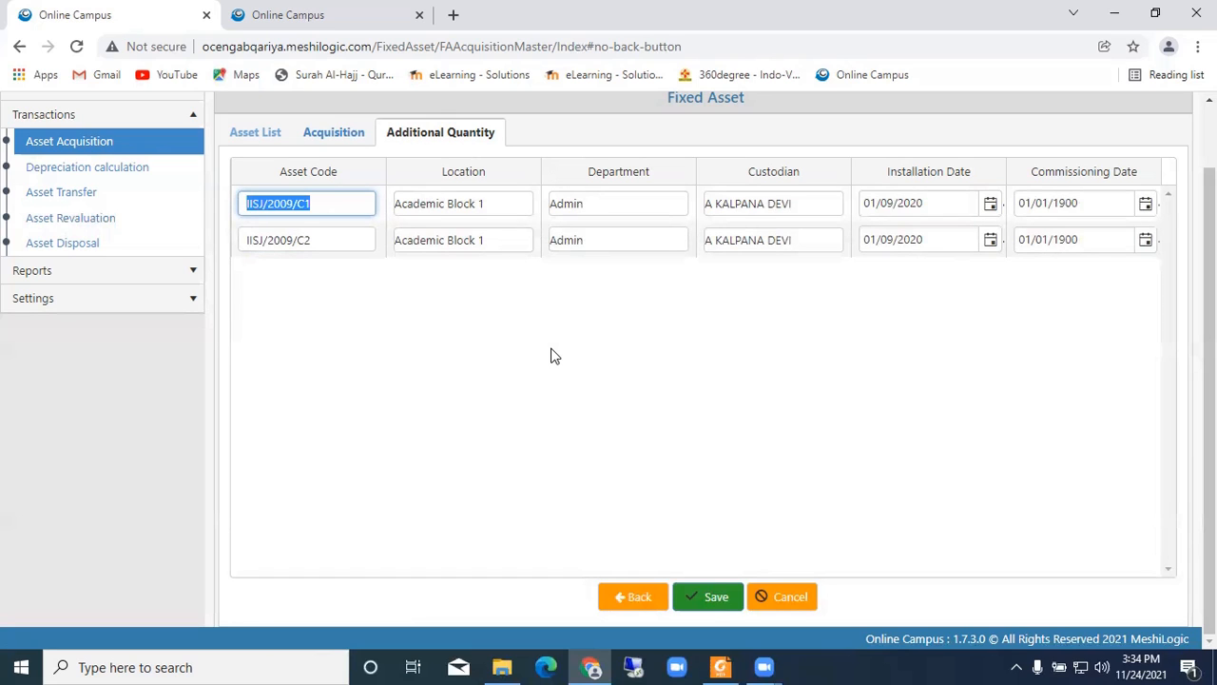
{"action": "left_click", "coordinate": [329, 204]}
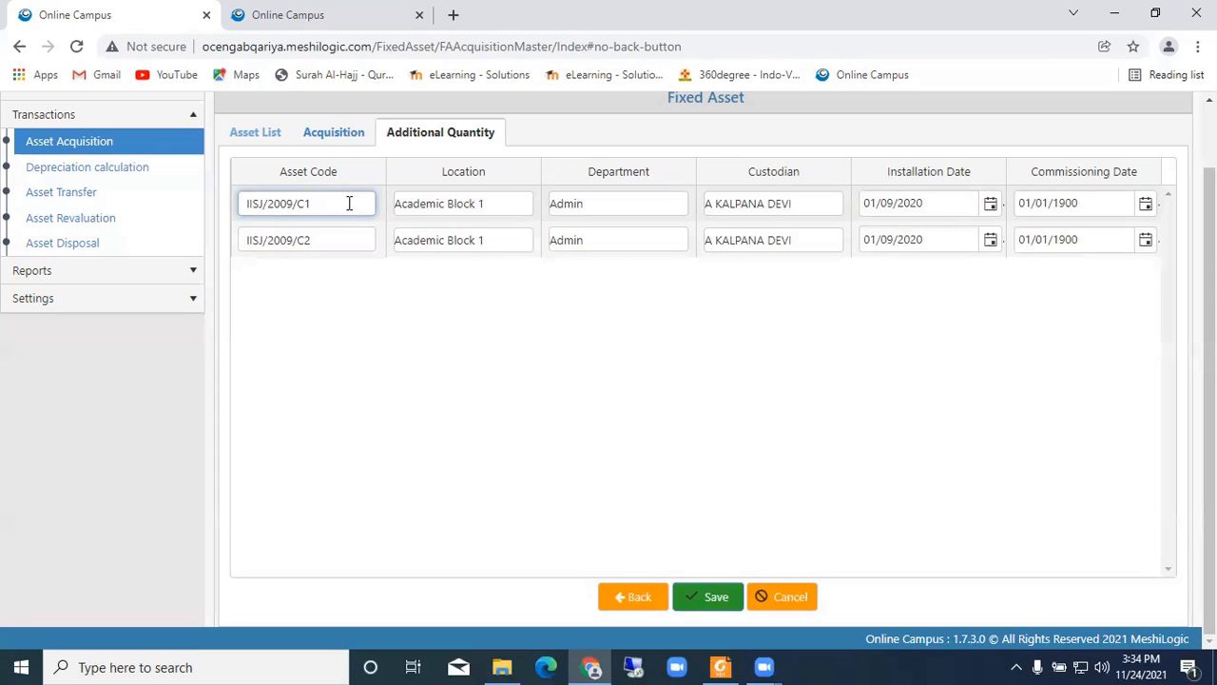
{"action": "type", "text": "100"}
{"action": "left_click_drag", "start_coordinate": [340, 239], "coordinate": [175, 258]}
{"action": "key", "text": "BackSpace"}
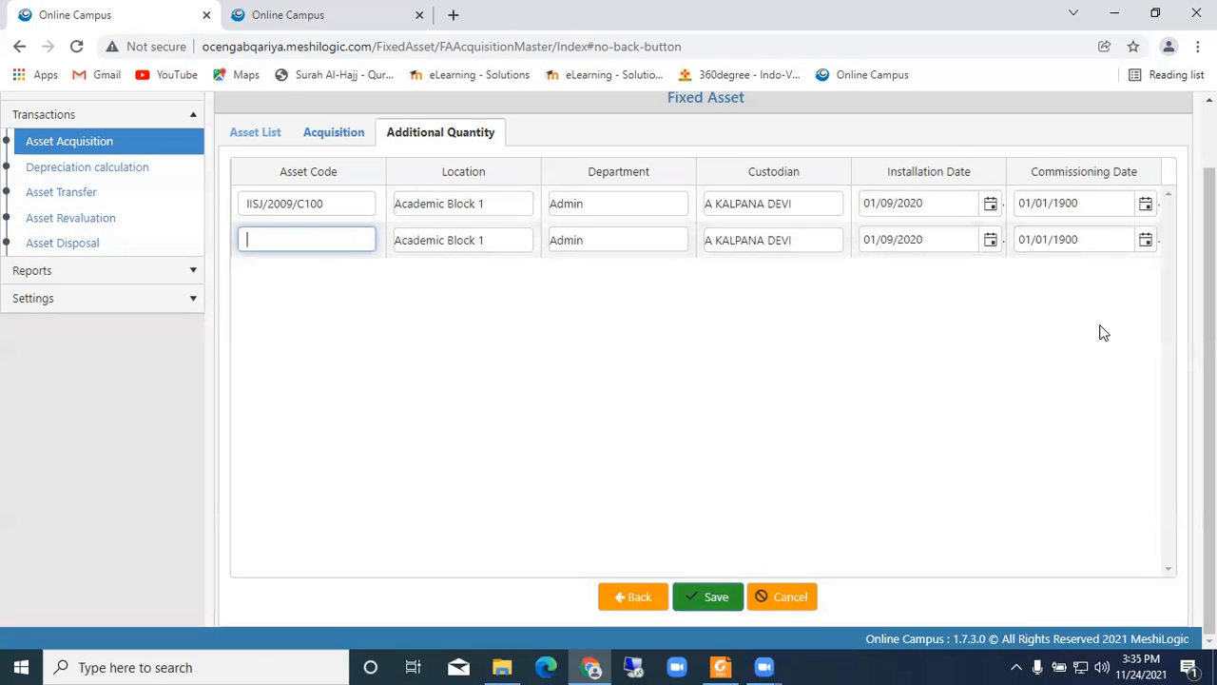
- Load the depreciation calculation for the Computer & Accessories category and review its monthly depreciation rows
{"action": "left_click", "coordinate": [115, 168]}
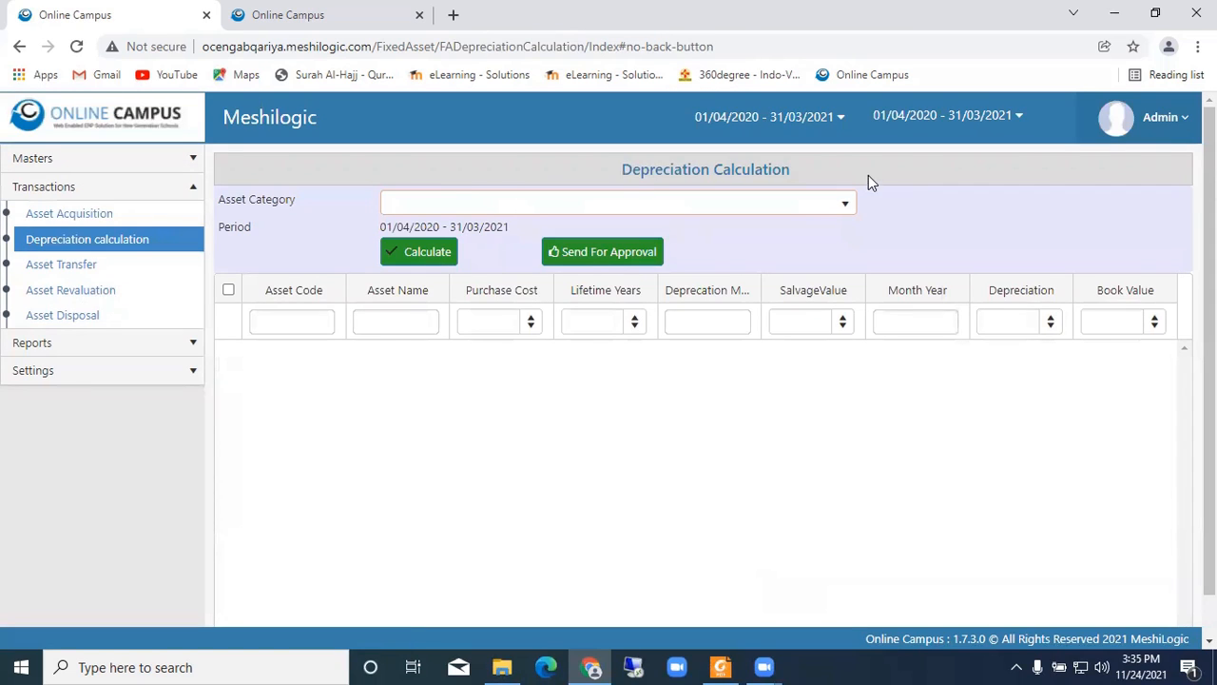
{"action": "left_click", "coordinate": [807, 209]}
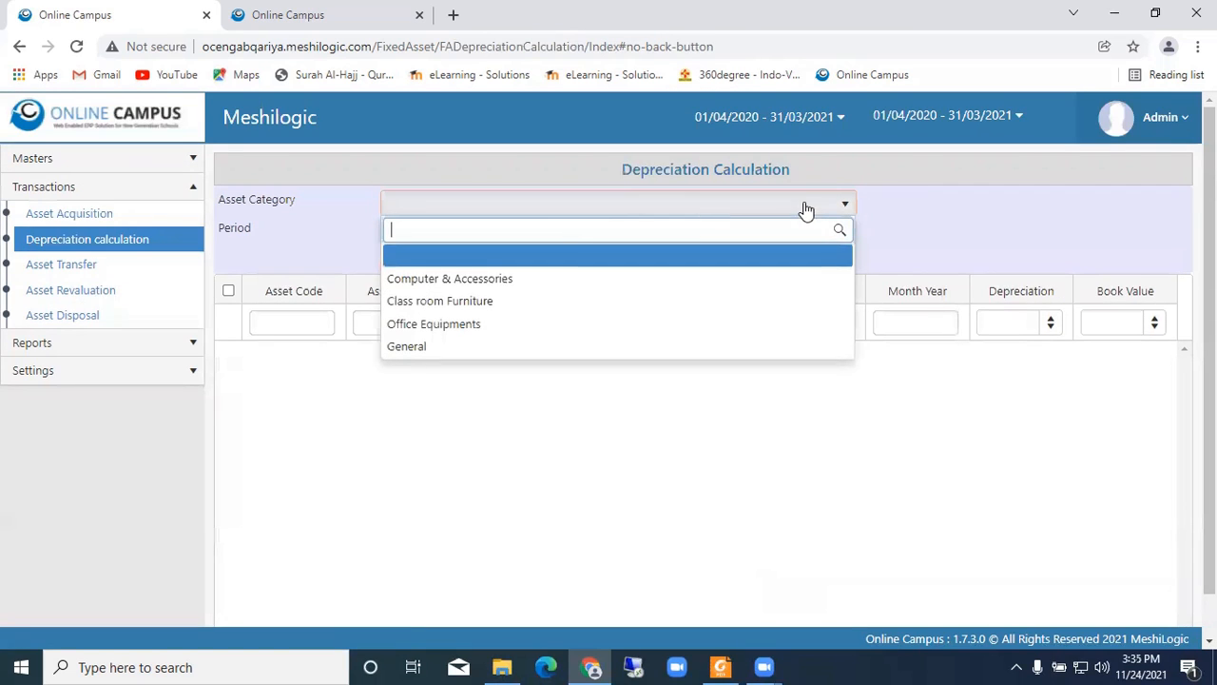
{"action": "left_click", "coordinate": [428, 282]}
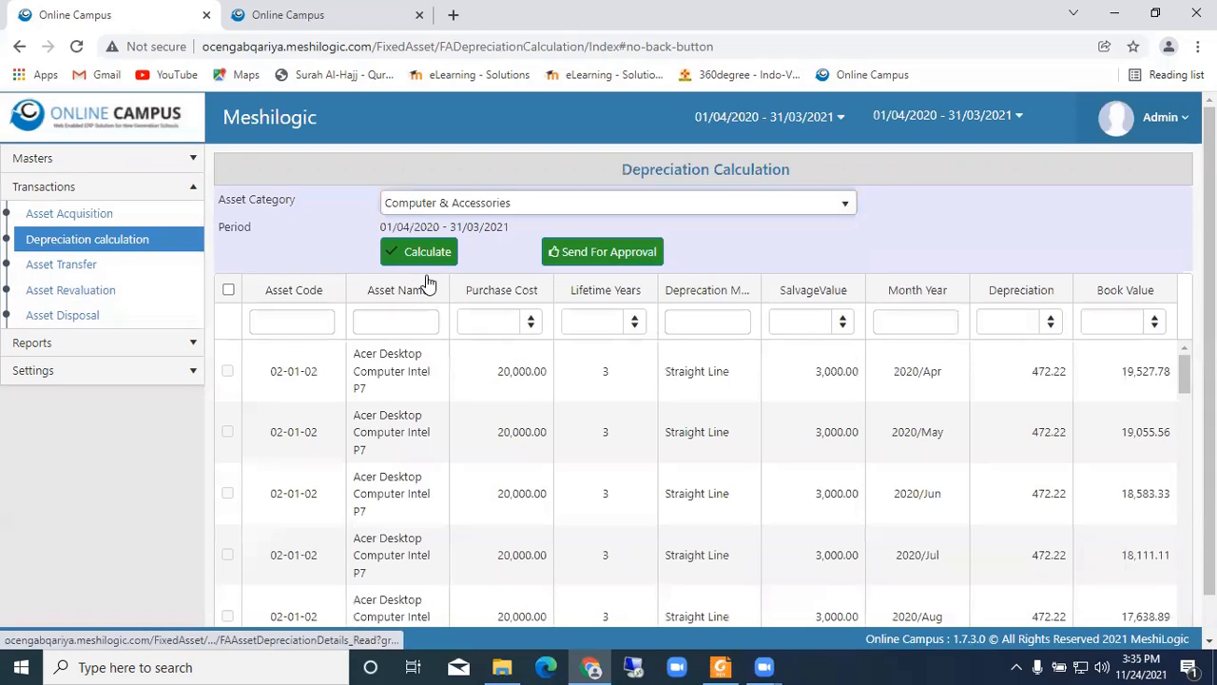
{"action": "scroll", "coordinate": [608, 362], "scroll_direction": "down", "scroll_amount": 1}
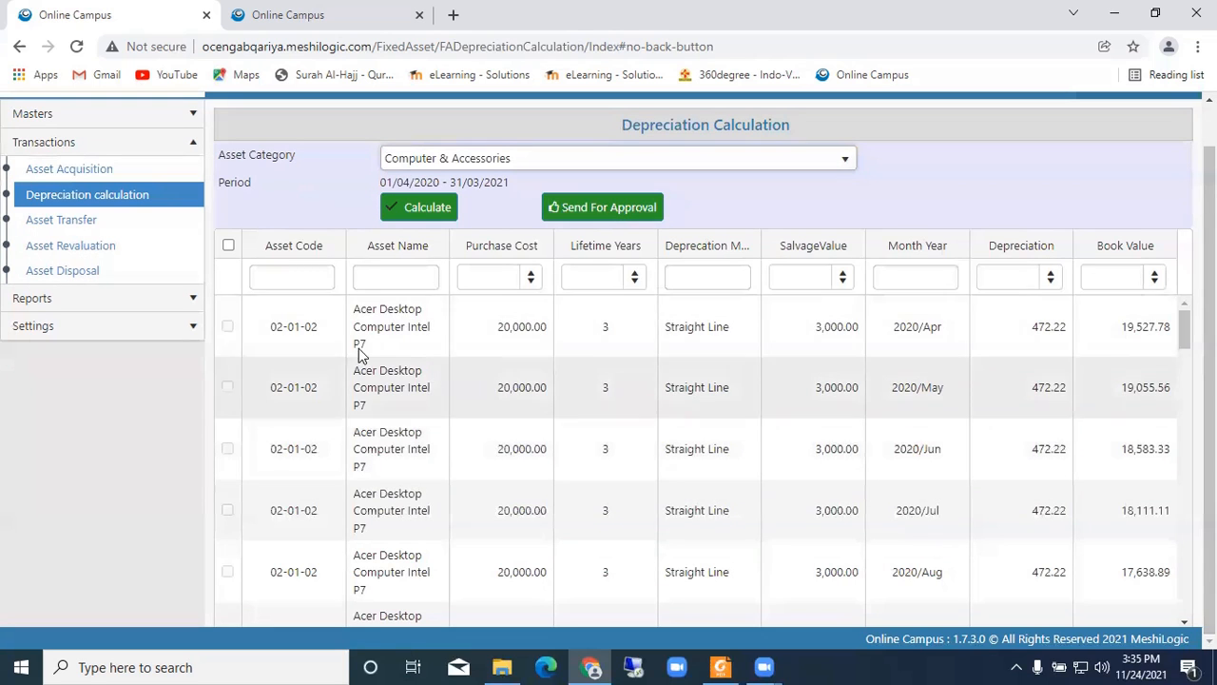
{"action": "scroll", "coordinate": [392, 514], "scroll_direction": "down", "scroll_amount": 3}
{"action": "scroll", "coordinate": [405, 501], "scroll_direction": "up", "scroll_amount": 3}
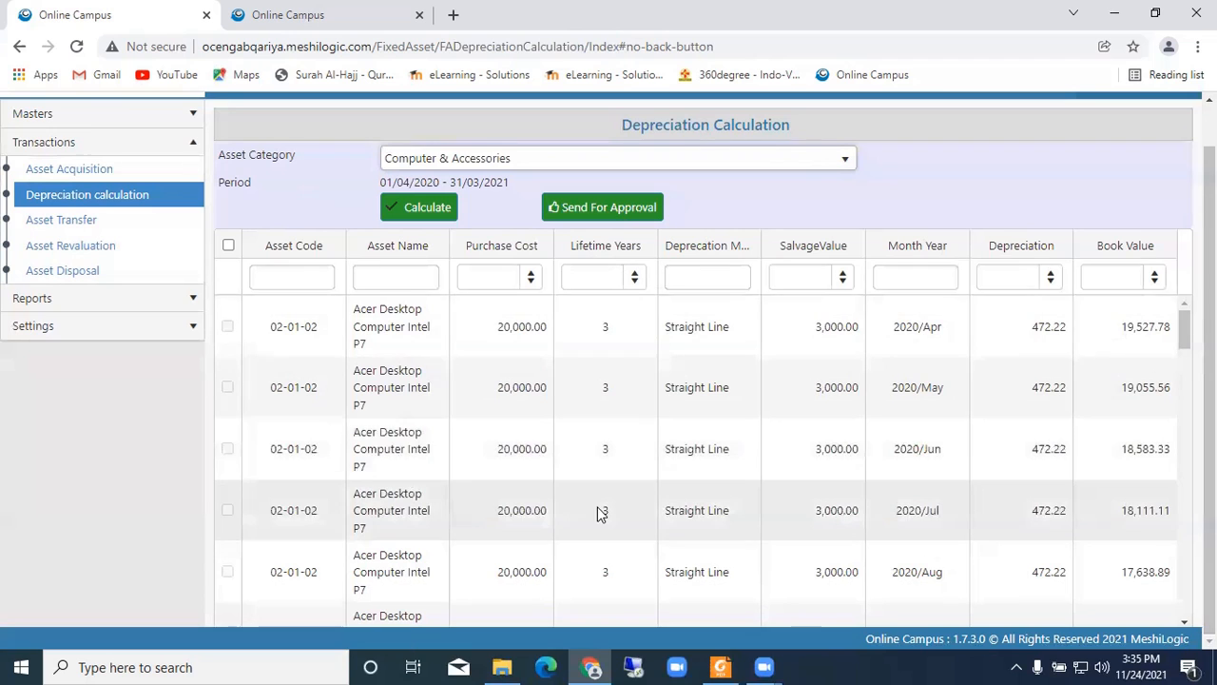
{"action": "left_click", "coordinate": [720, 276]}
{"action": "scroll", "coordinate": [708, 480], "scroll_direction": "down", "scroll_amount": 3}
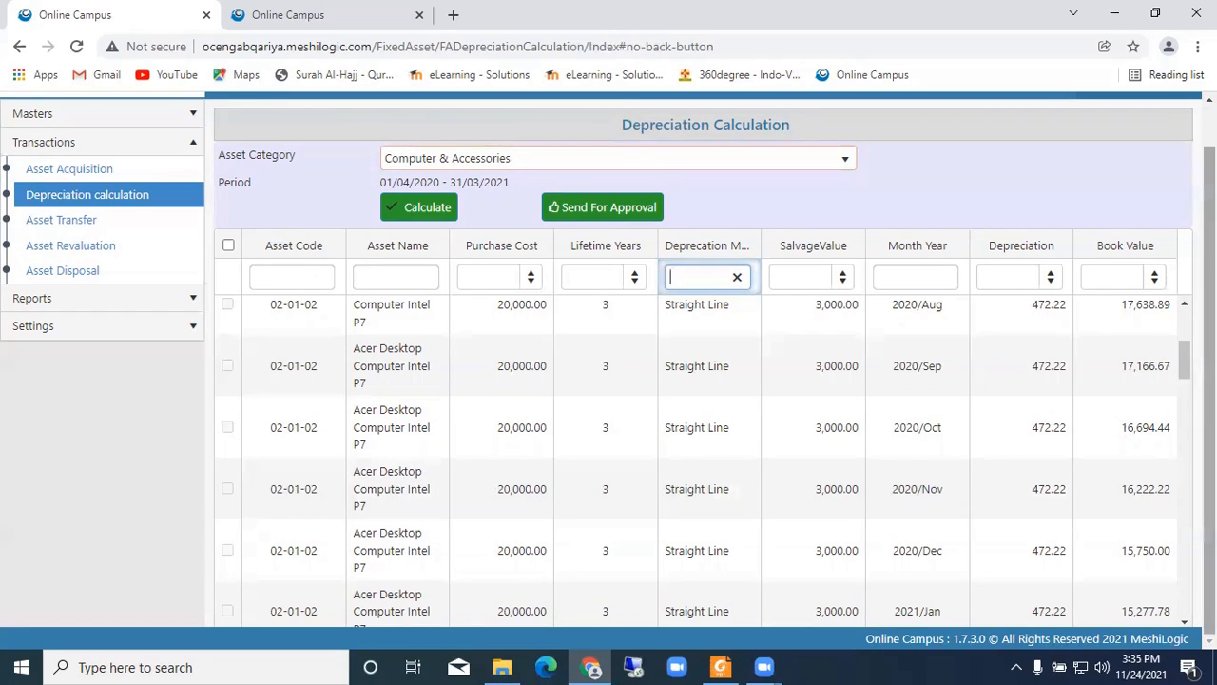
- Select all the Computer & Accessories depreciation rows, run the calculation and review the resulting schedule
{"action": "left_click", "coordinate": [228, 246]}
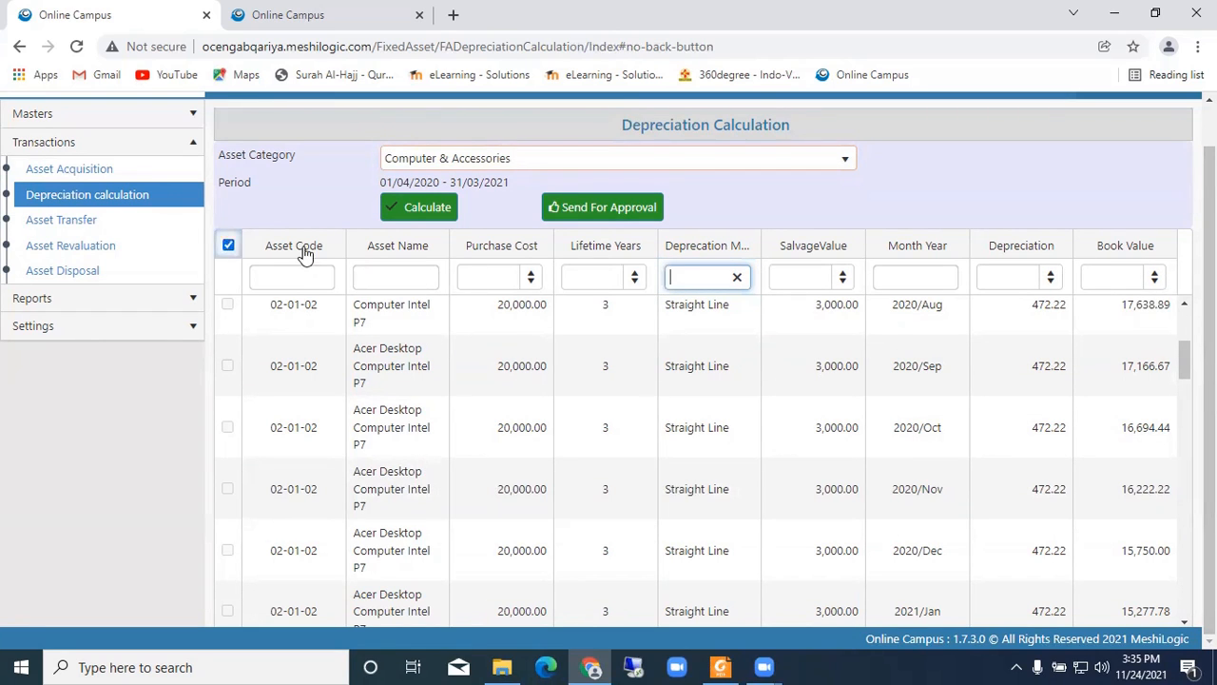
{"action": "left_click", "coordinate": [409, 211]}
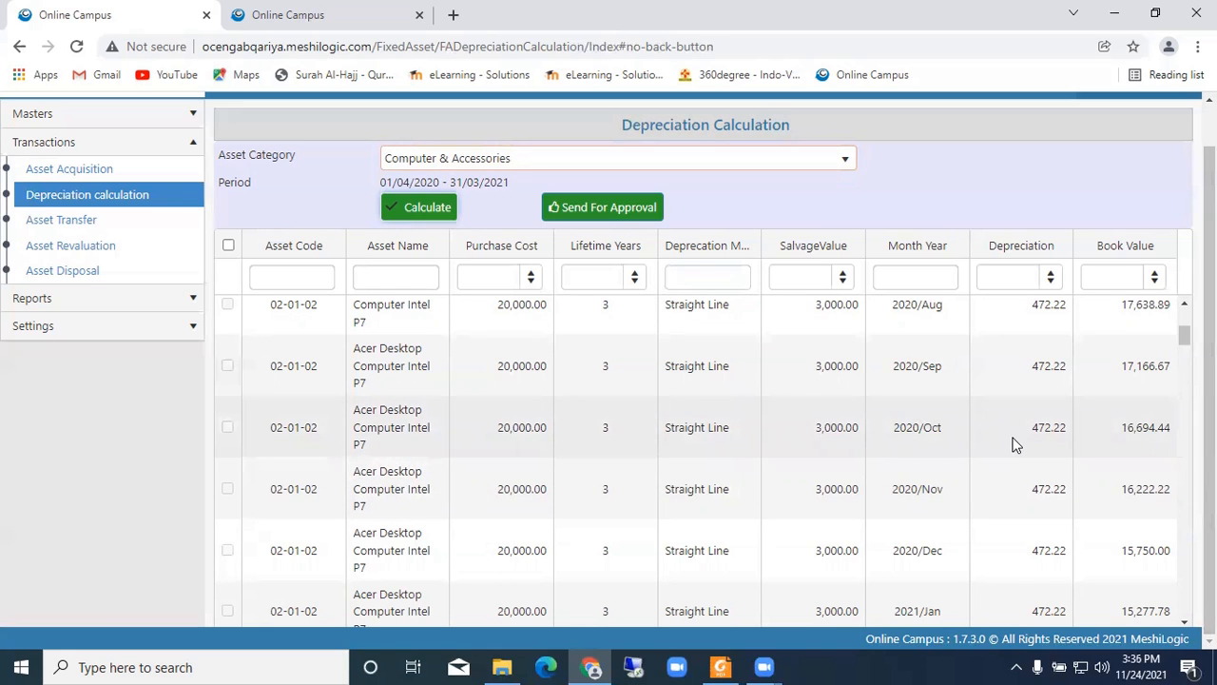
{"action": "left_click_drag", "start_coordinate": [1184, 338], "coordinate": [1169, 375]}
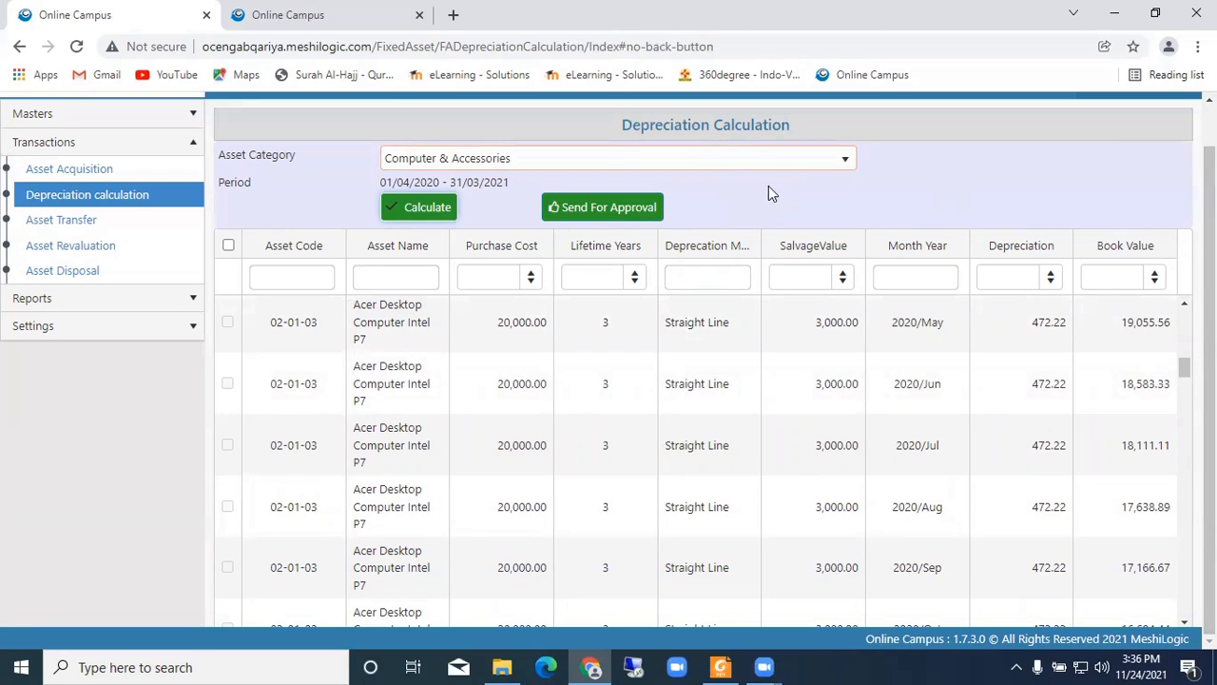
- Start a new asset transfer and open the list of assets available for transfer
{"action": "left_click", "coordinate": [76, 226]}
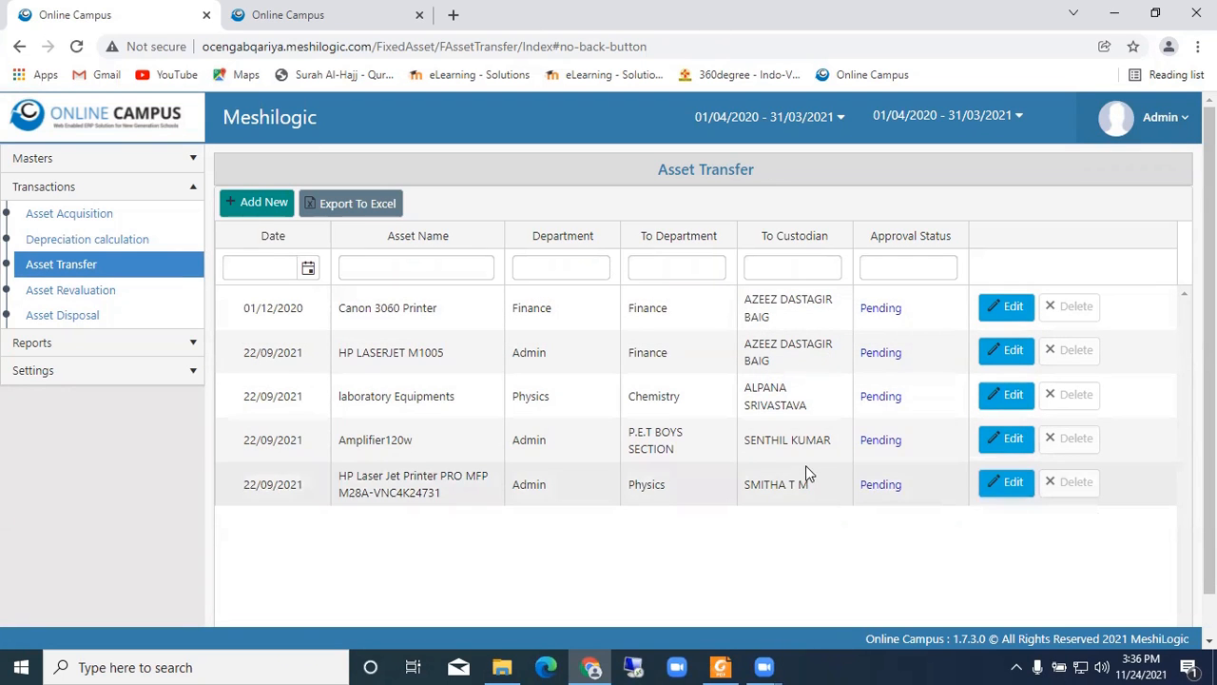
{"action": "left_click", "coordinate": [255, 203]}
{"action": "left_click", "coordinate": [576, 278]}
{"action": "left_click", "coordinate": [684, 279]}
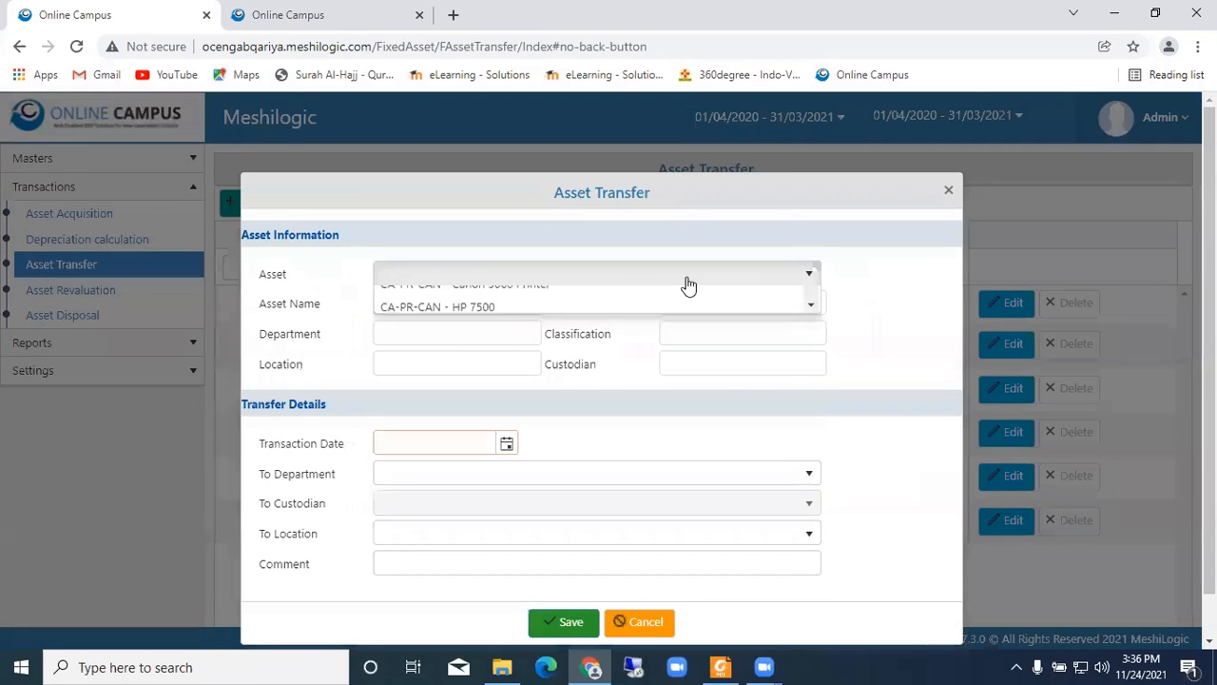